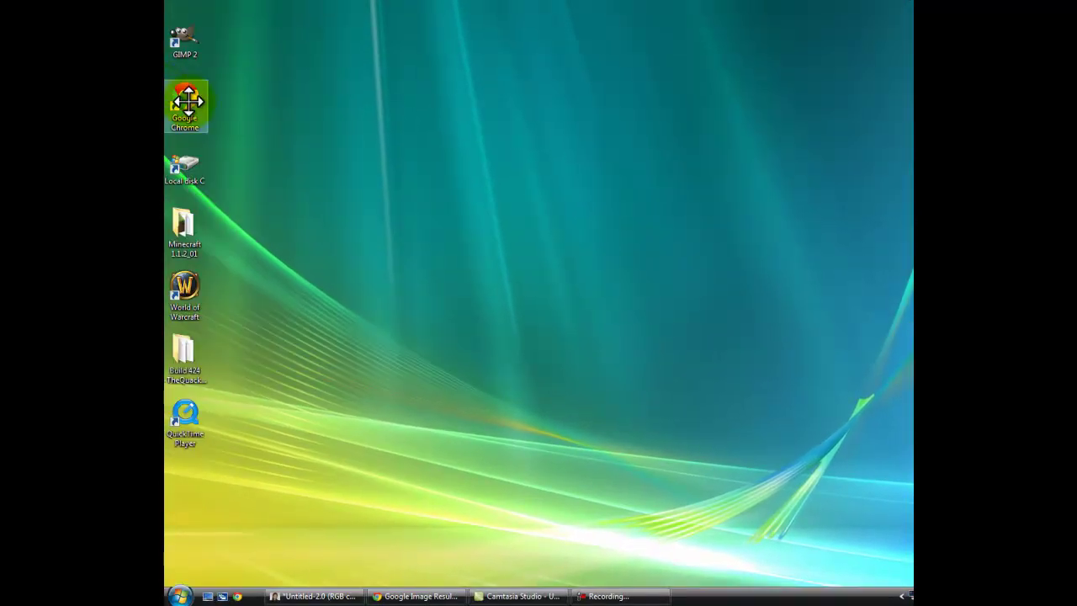
Switch to GIMP and compare the two portrait layers by hiding and showing them, leaving both visible
click(286, 597)
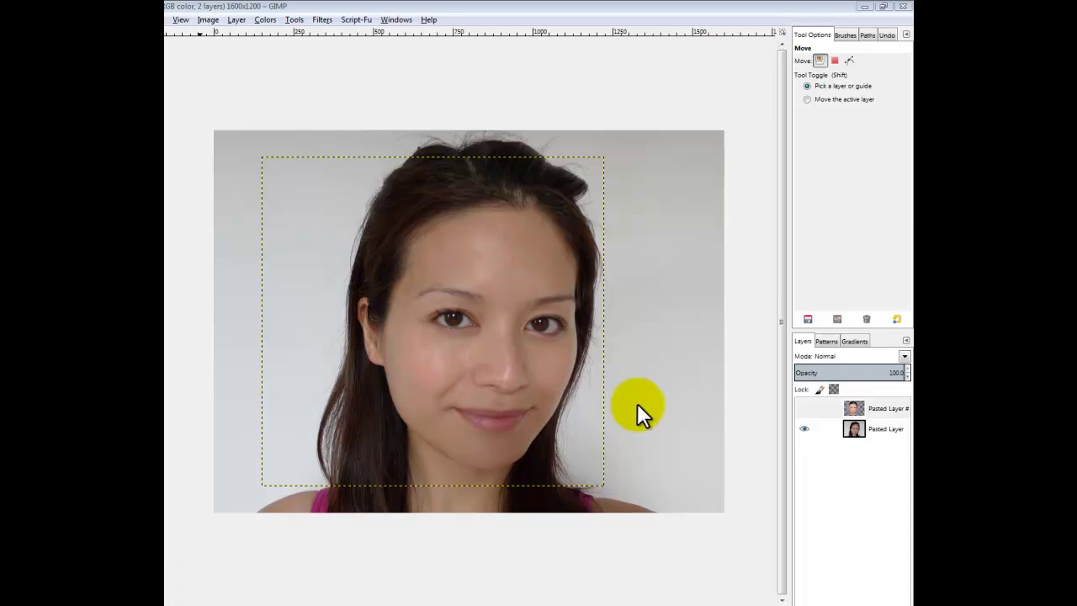
click(801, 429)
click(815, 408)
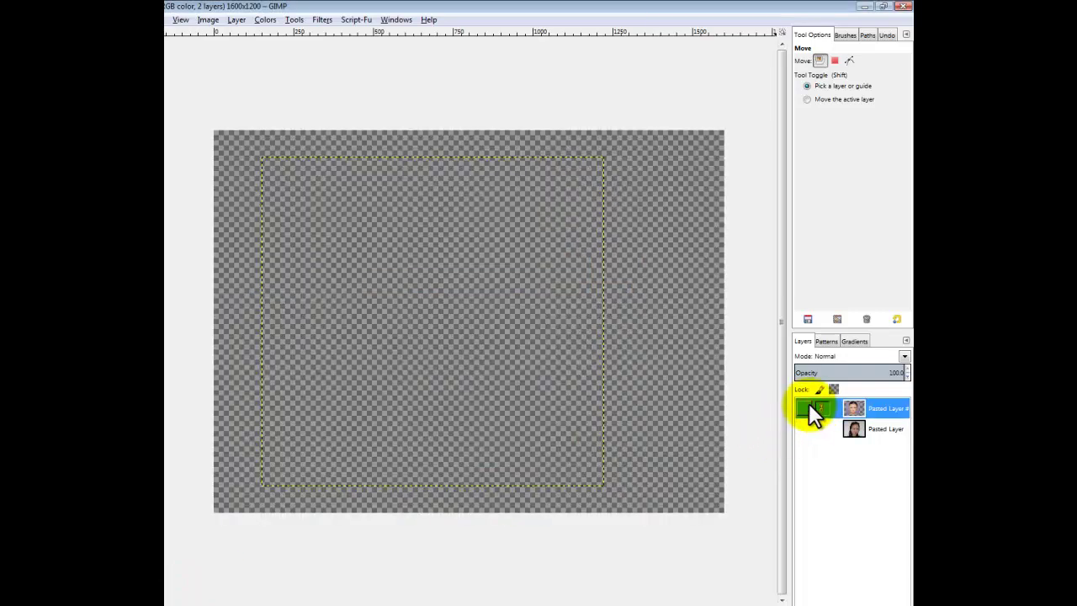
click(807, 409)
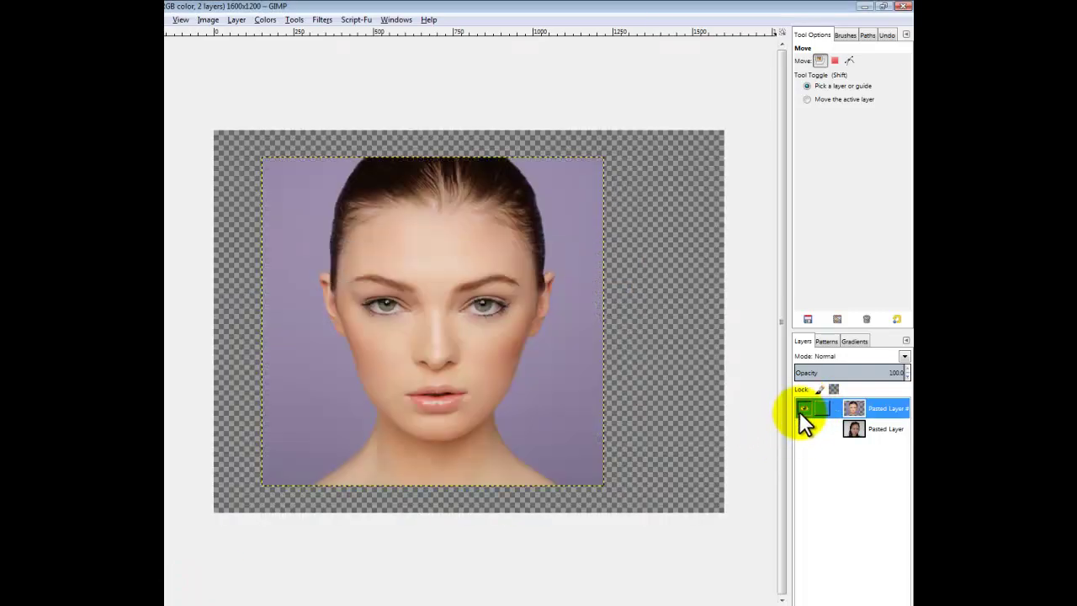
click(800, 426)
click(803, 409)
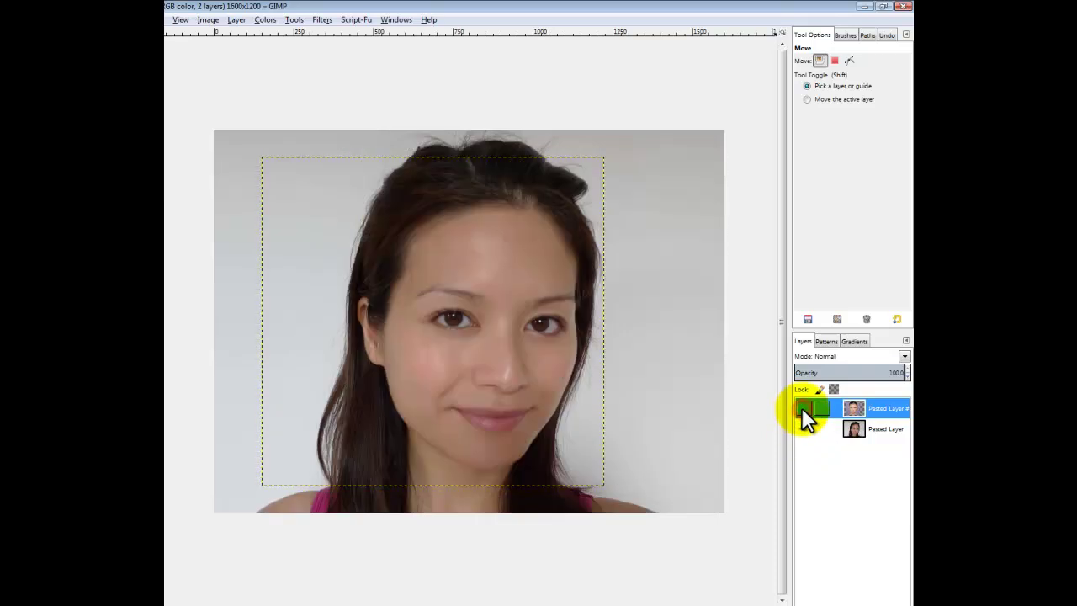
click(801, 407)
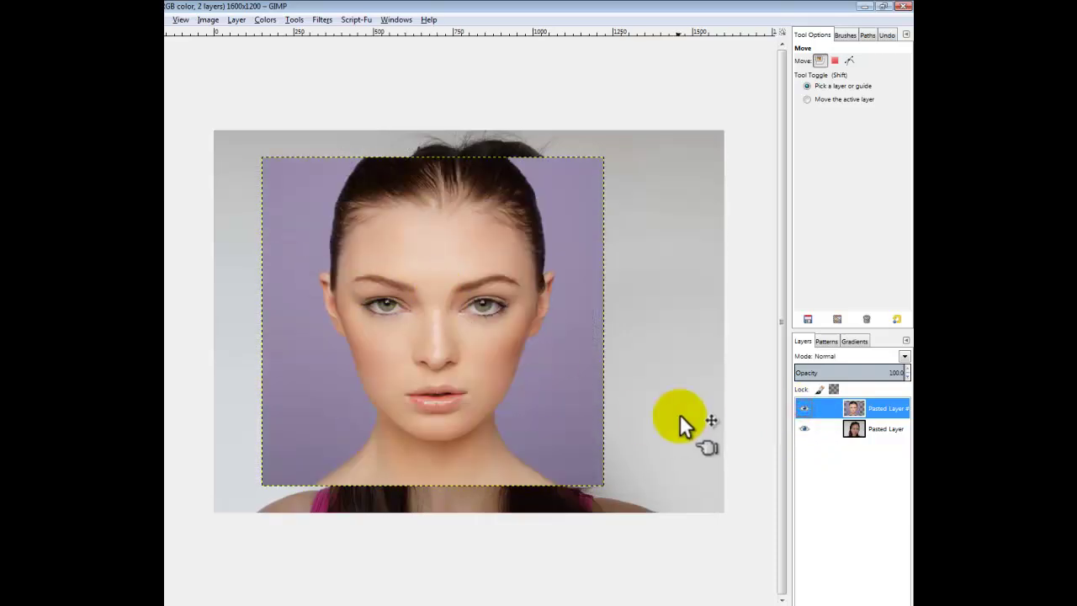
click(800, 429)
click(797, 420)
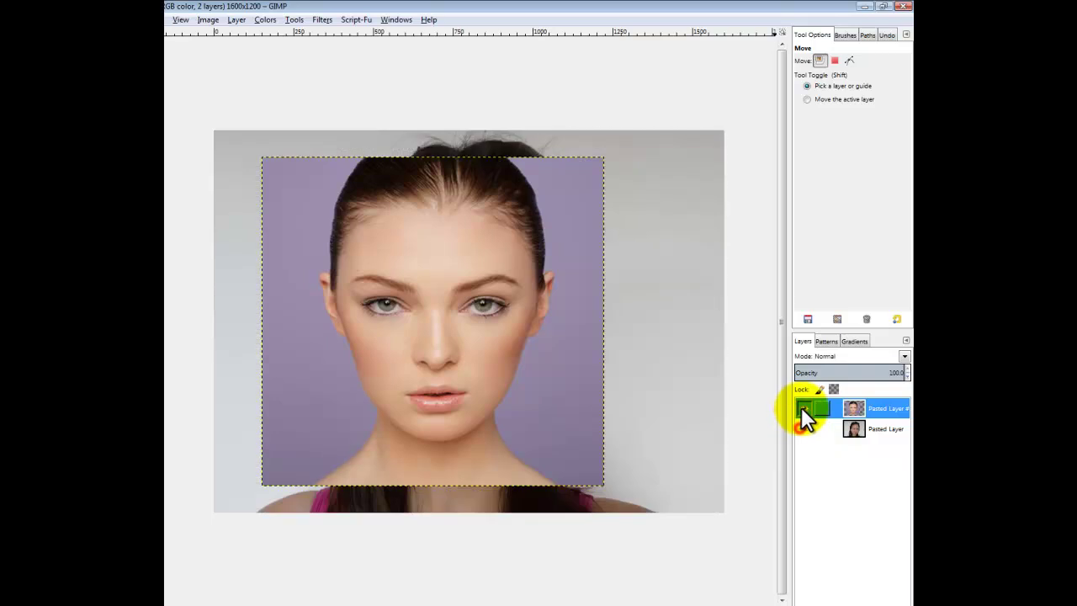
click(801, 408)
click(801, 407)
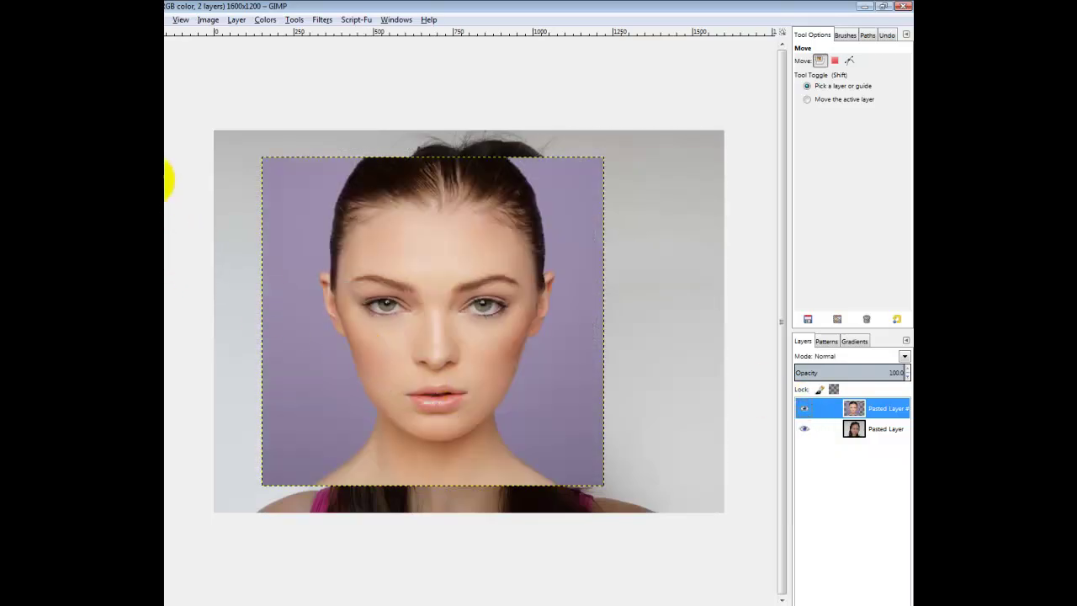
Move the purple-background portrait layer over the lower face and scale it to 1064 × 1017 px
drag(445, 332, 489, 347)
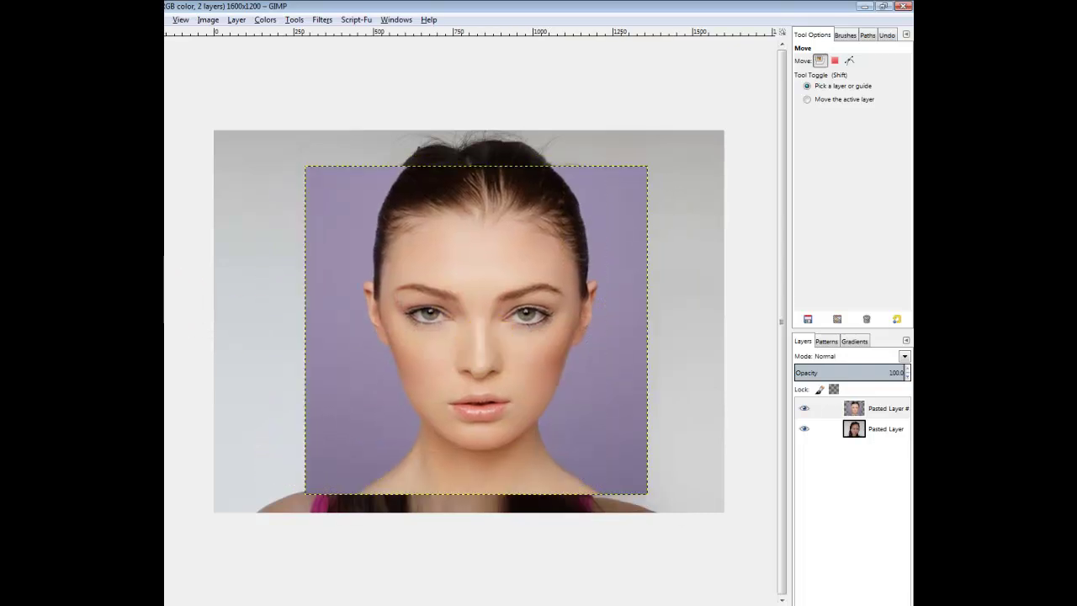
key(shift+t)
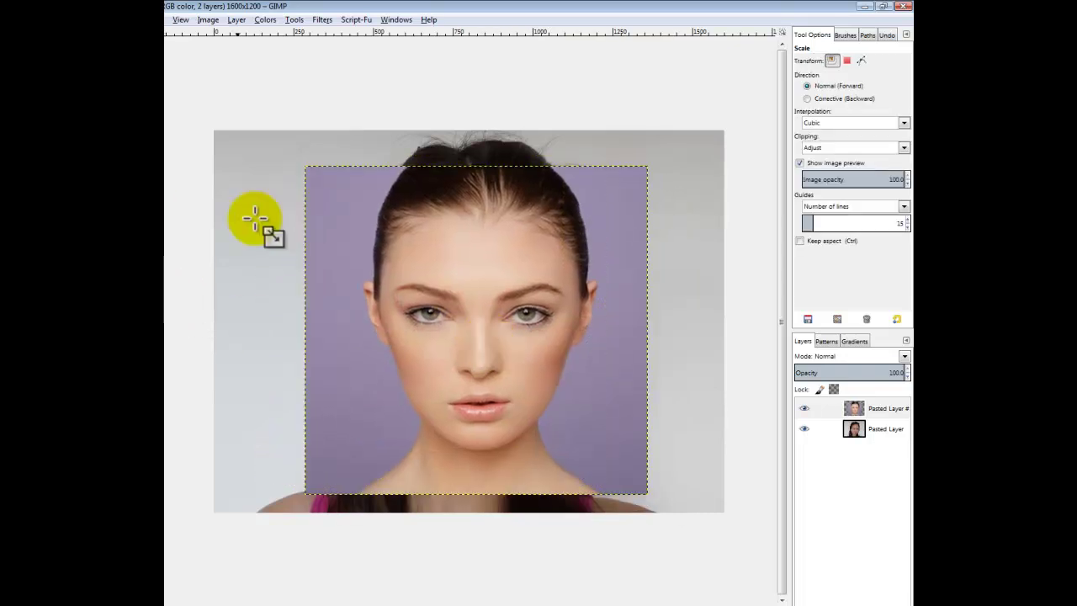
click(305, 165)
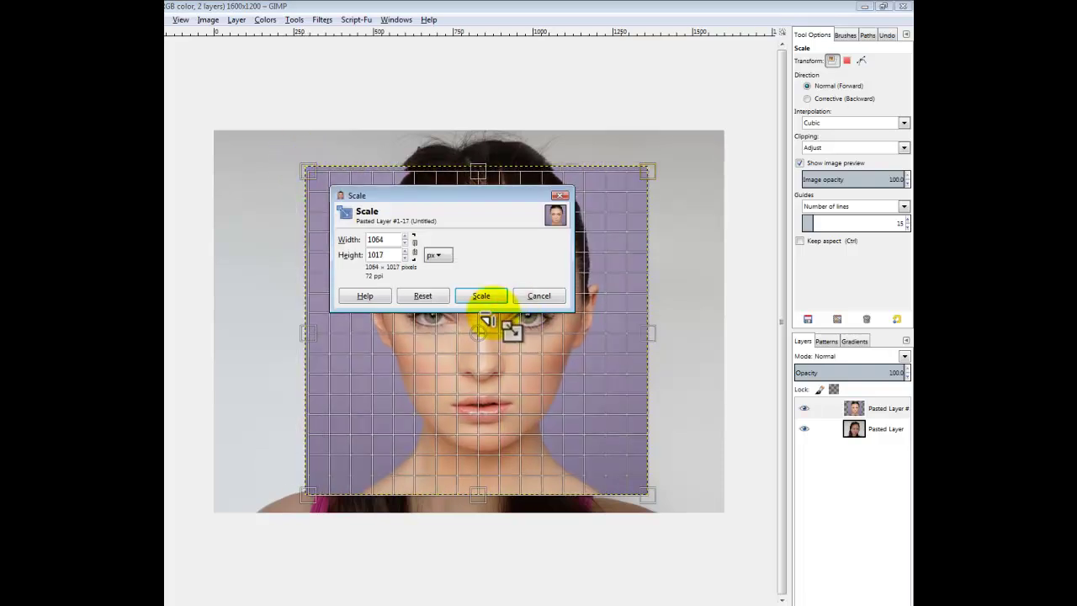
click(480, 296)
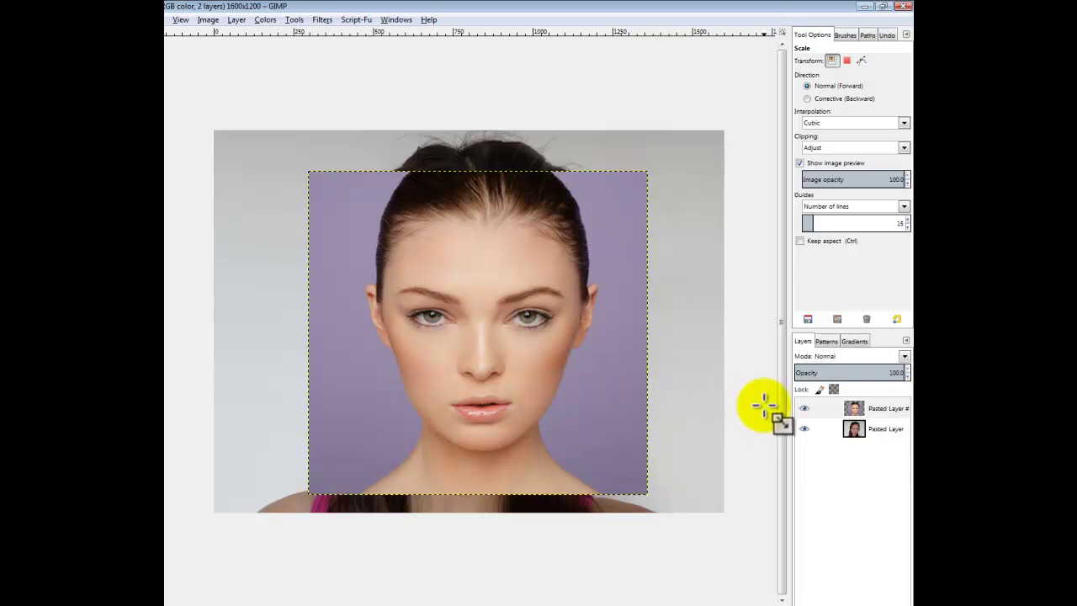
Lower the upper portrait layer's opacity to 41.4 and move it so its eyes and mouth align with the face below
drag(890, 373, 233, 366)
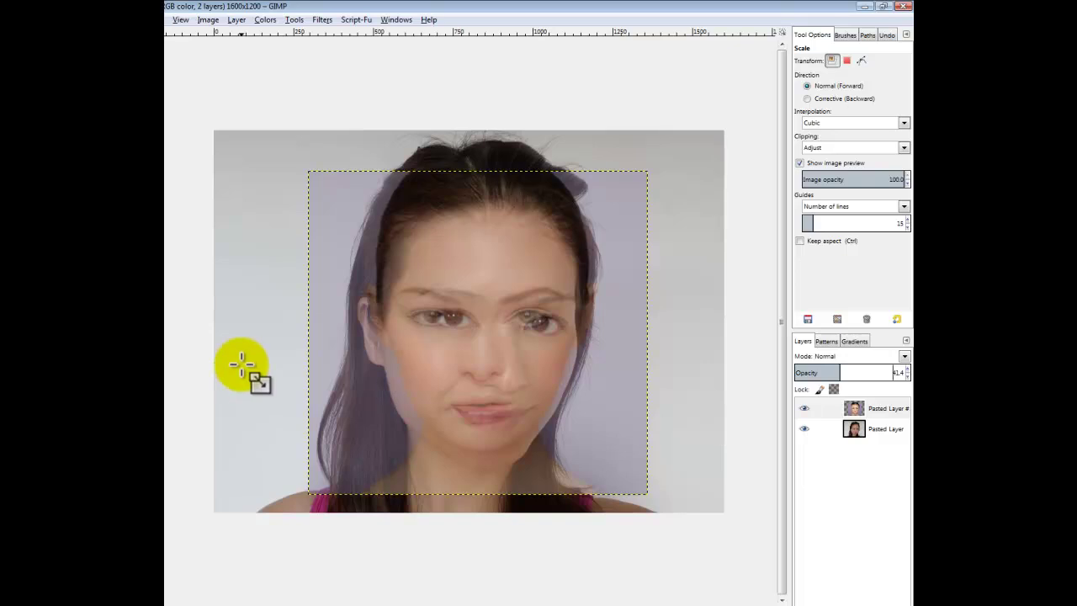
key(m)
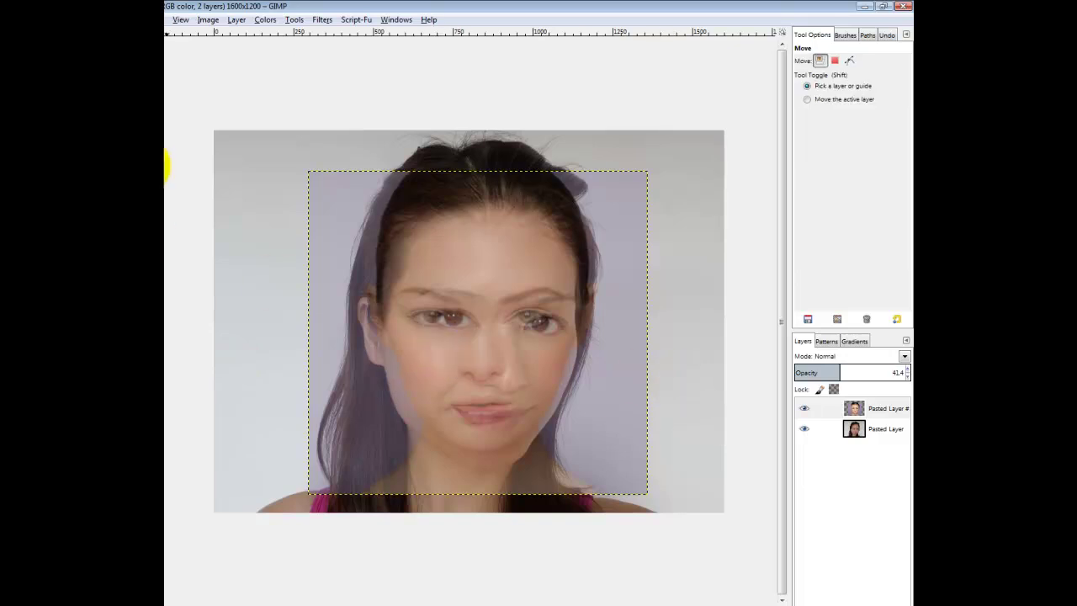
mouse_move(420, 293)
mouse_down()
mouse_move(406, 284)
mouse_move(433, 300)
mouse_up()
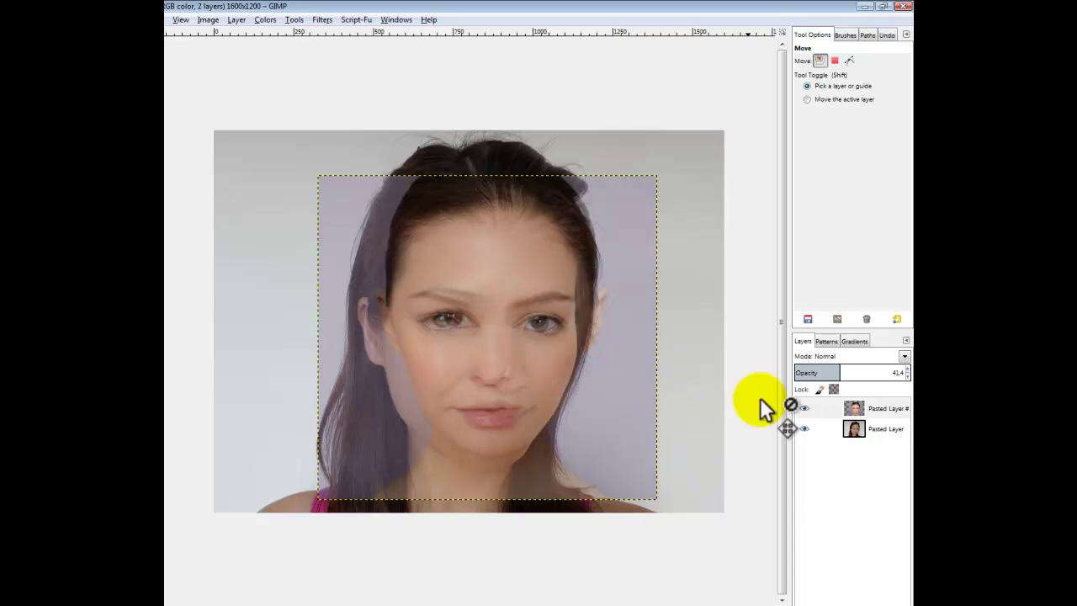
Add a White (full opacity) layer mask to the upper portrait layer
click(874, 408)
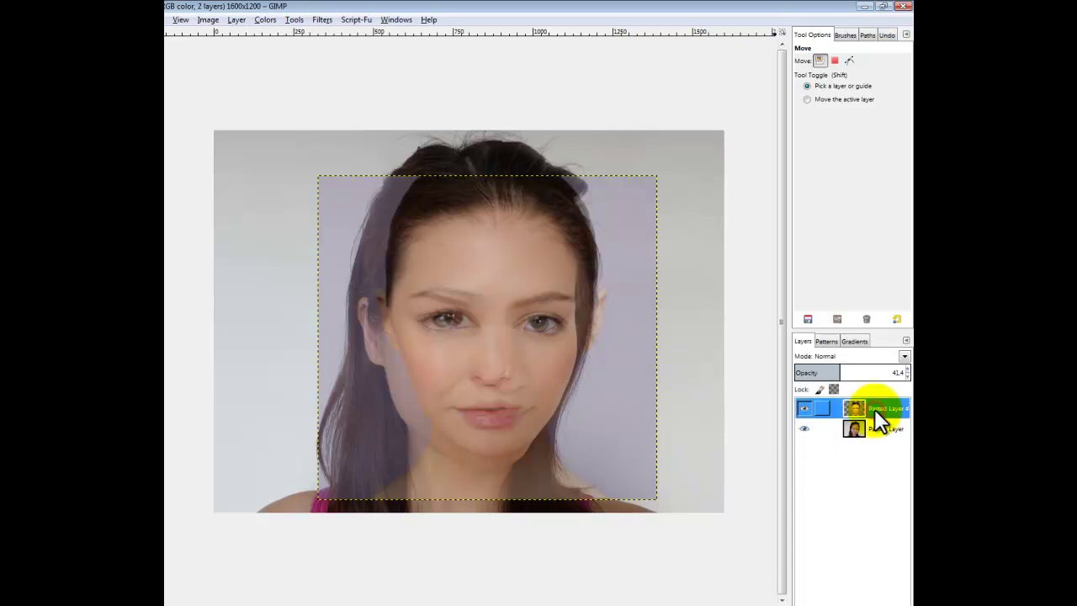
right_click(875, 408)
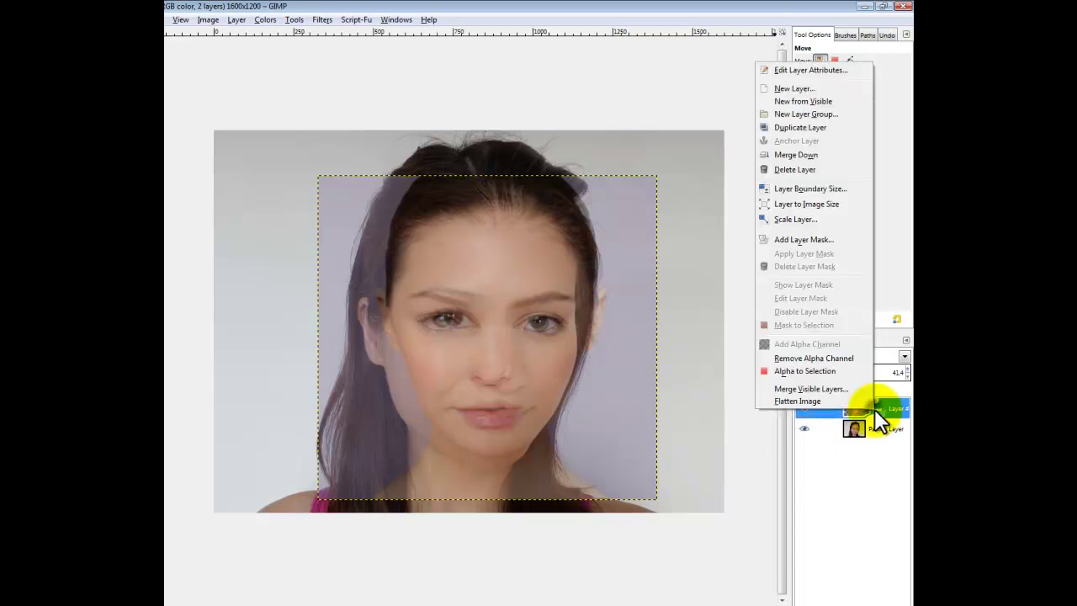
click(803, 239)
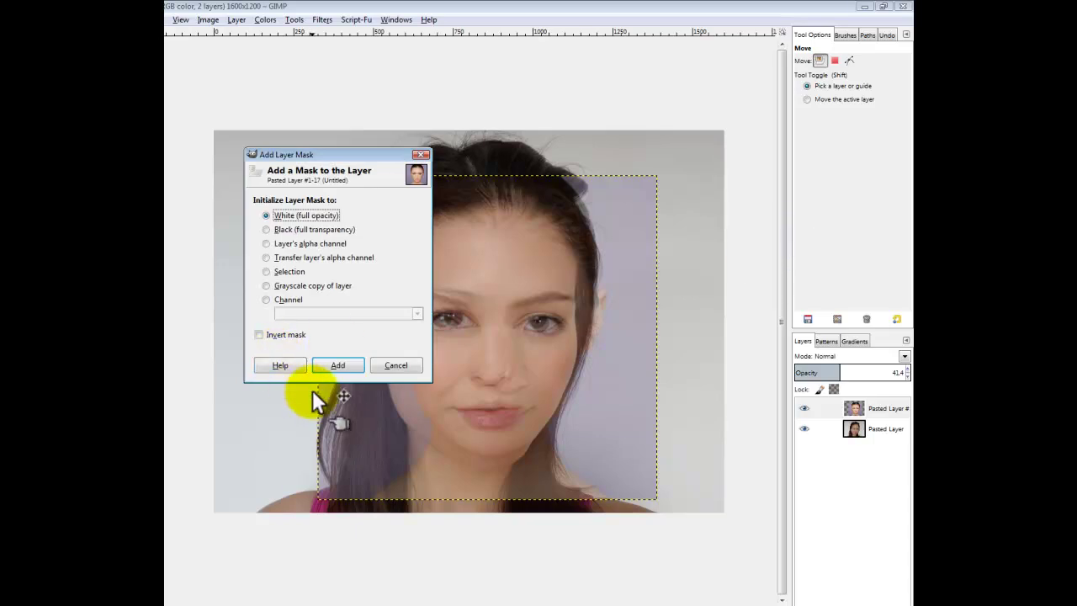
click(326, 365)
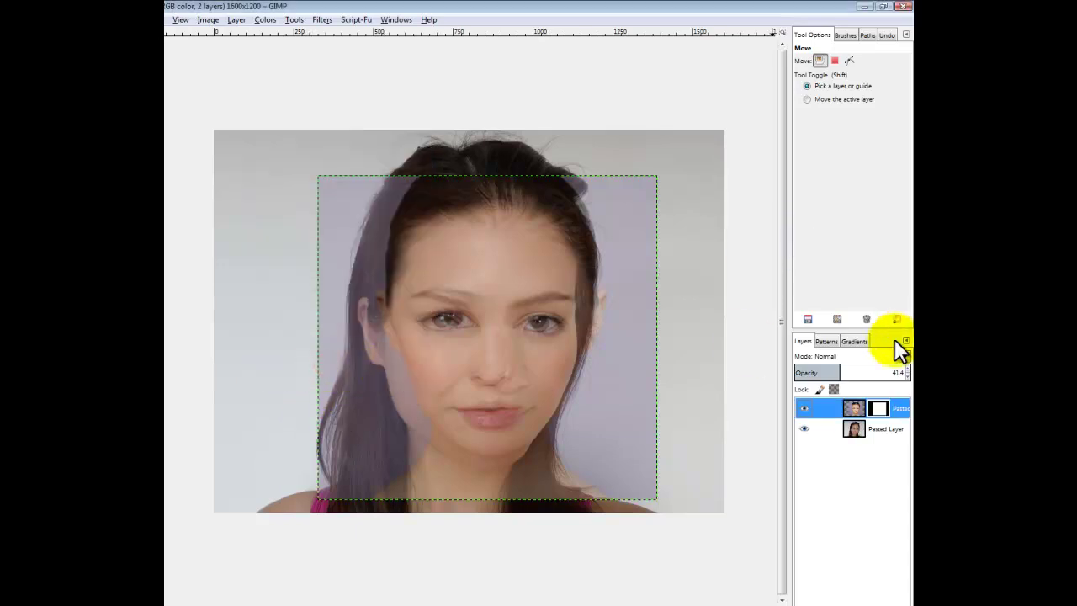
Paint black on the layer mask with a 239.11 Paintbrush around the upper portrait's face, hiding its background and neck
click(882, 415)
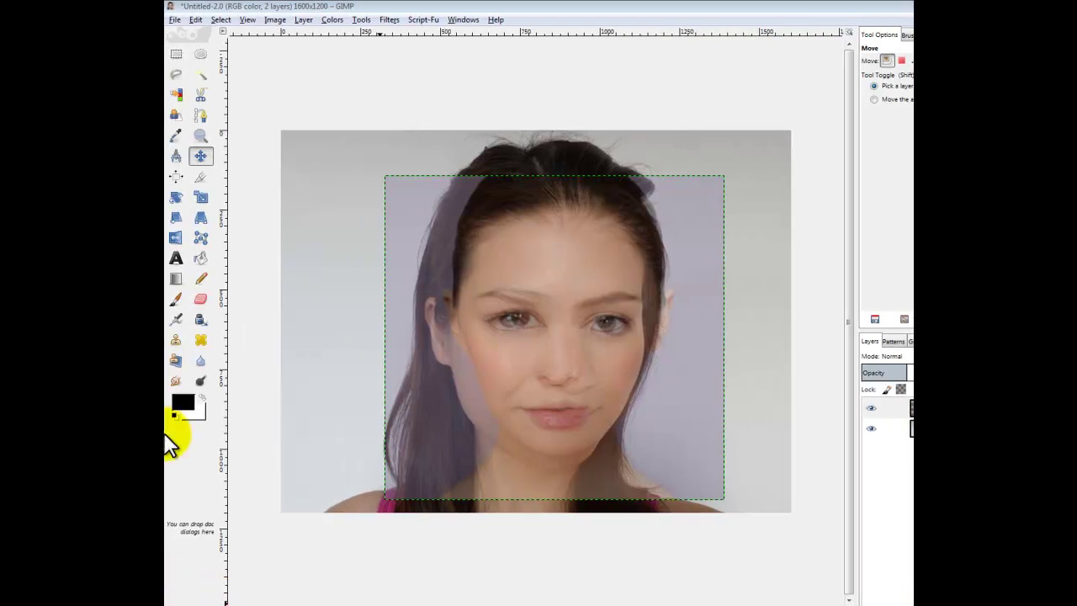
click(175, 301)
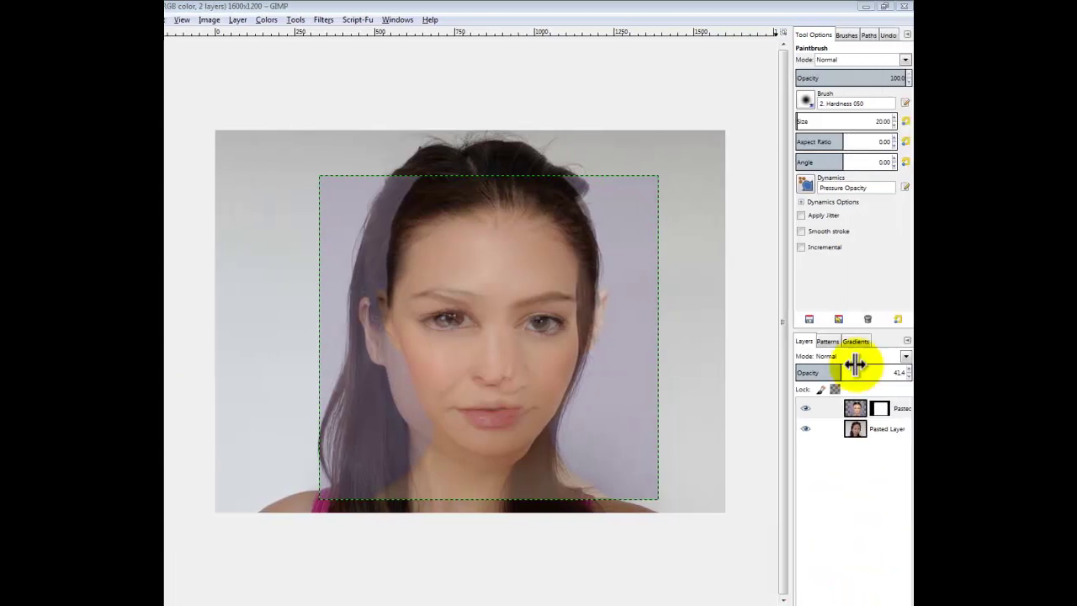
drag(805, 118, 909, 132)
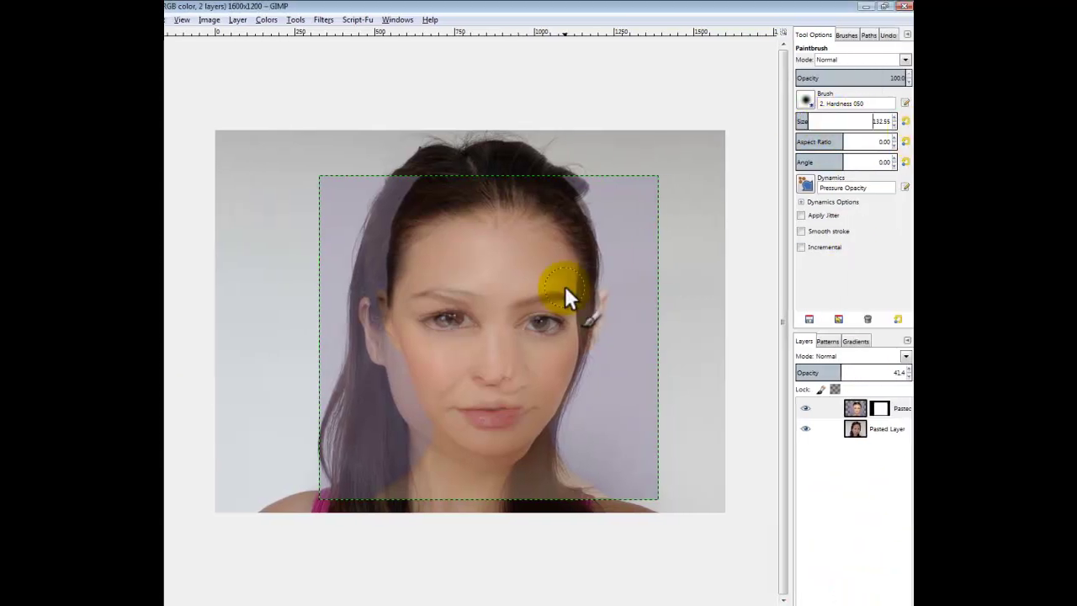
drag(813, 125, 909, 135)
mouse_move(679, 347)
mouse_down()
mouse_move(615, 478)
mouse_move(591, 483)
mouse_move(635, 462)
mouse_move(620, 457)
mouse_move(664, 300)
mouse_move(577, 454)
mouse_move(649, 272)
mouse_move(584, 169)
mouse_move(672, 186)
mouse_move(520, 175)
mouse_move(354, 218)
mouse_move(331, 310)
mouse_move(358, 162)
mouse_move(344, 244)
mouse_move(380, 202)
mouse_move(333, 414)
mouse_move(398, 466)
mouse_move(409, 430)
mouse_move(378, 334)
mouse_move(354, 297)
mouse_move(416, 492)
mouse_move(276, 450)
mouse_move(426, 547)
mouse_move(521, 490)
mouse_move(531, 500)
mouse_move(398, 456)
mouse_move(542, 423)
mouse_up()
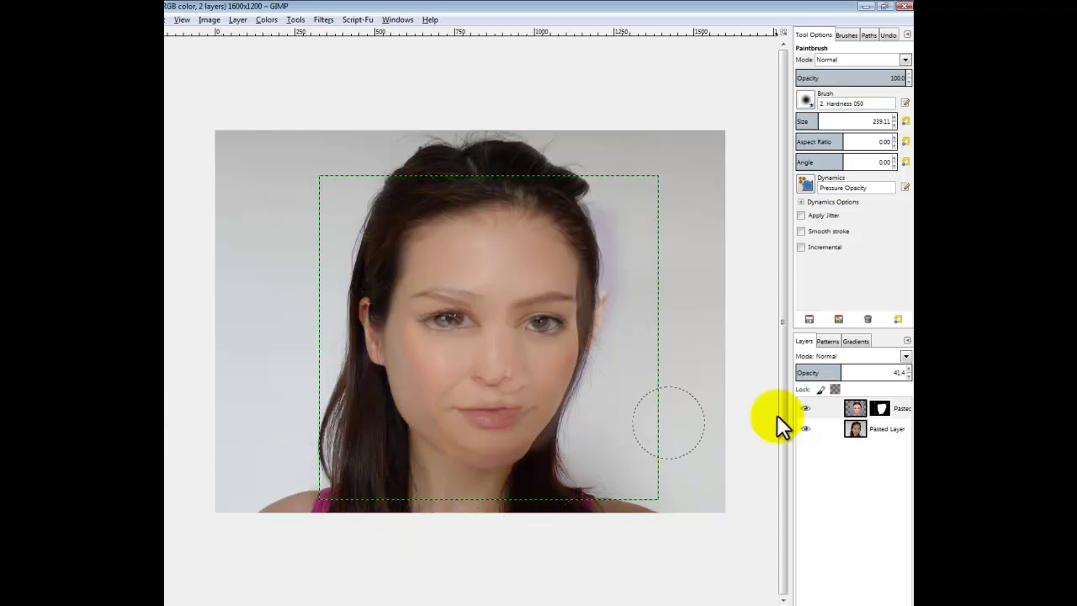
Raise the upper portrait layer's opacity to 100 and paint its mask to remove the remaining purple background and ear beside the face
click(862, 373)
drag(862, 373, 901, 370)
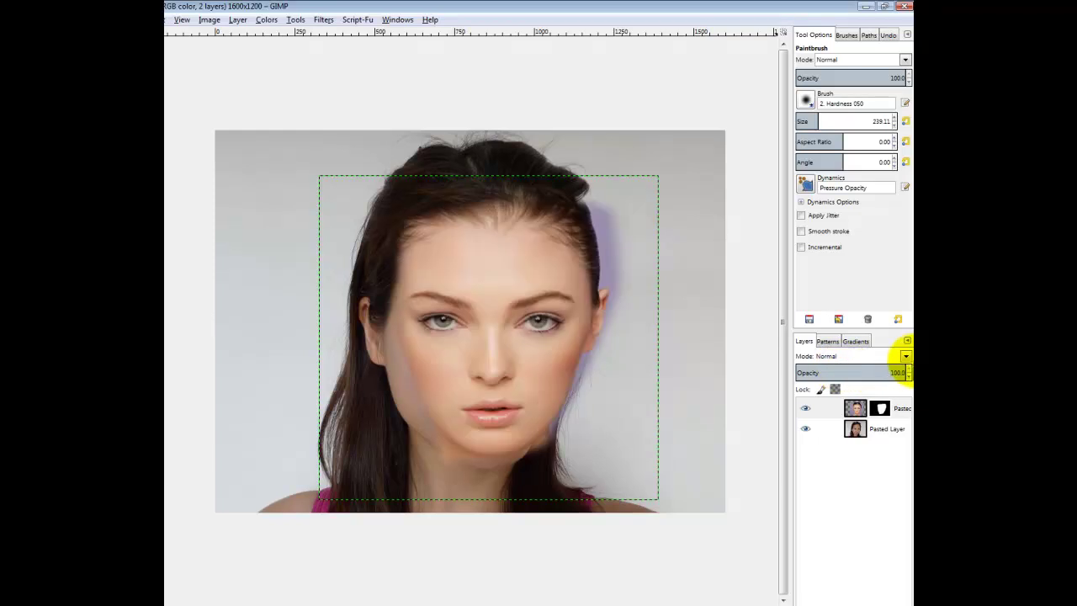
mouse_move(615, 212)
mouse_down()
mouse_move(618, 330)
mouse_move(551, 461)
mouse_move(501, 504)
mouse_move(416, 484)
mouse_move(407, 472)
mouse_move(377, 317)
mouse_move(390, 368)
mouse_move(418, 393)
mouse_move(441, 450)
mouse_move(477, 476)
mouse_move(518, 481)
mouse_move(571, 443)
mouse_move(621, 292)
mouse_move(612, 263)
mouse_move(551, 229)
mouse_move(361, 193)
mouse_move(576, 221)
mouse_move(598, 200)
mouse_move(608, 210)
mouse_move(607, 341)
mouse_move(566, 440)
mouse_move(523, 490)
mouse_move(483, 497)
mouse_move(443, 477)
mouse_move(396, 396)
mouse_move(359, 280)
mouse_move(396, 227)
mouse_move(460, 286)
mouse_move(484, 410)
mouse_move(448, 468)
mouse_move(481, 439)
mouse_move(486, 457)
mouse_move(526, 484)
mouse_move(475, 478)
mouse_move(546, 462)
mouse_move(531, 478)
mouse_move(448, 470)
mouse_move(435, 448)
mouse_move(498, 476)
mouse_move(582, 483)
mouse_move(618, 254)
mouse_move(602, 261)
mouse_move(625, 346)
mouse_move(616, 339)
mouse_move(606, 322)
mouse_move(610, 264)
mouse_move(707, 337)
mouse_move(256, 338)
mouse_up()
Undo the latest edits that expose the purple strip along the left side of the face
key(m)
drag(441, 313, 434, 313)
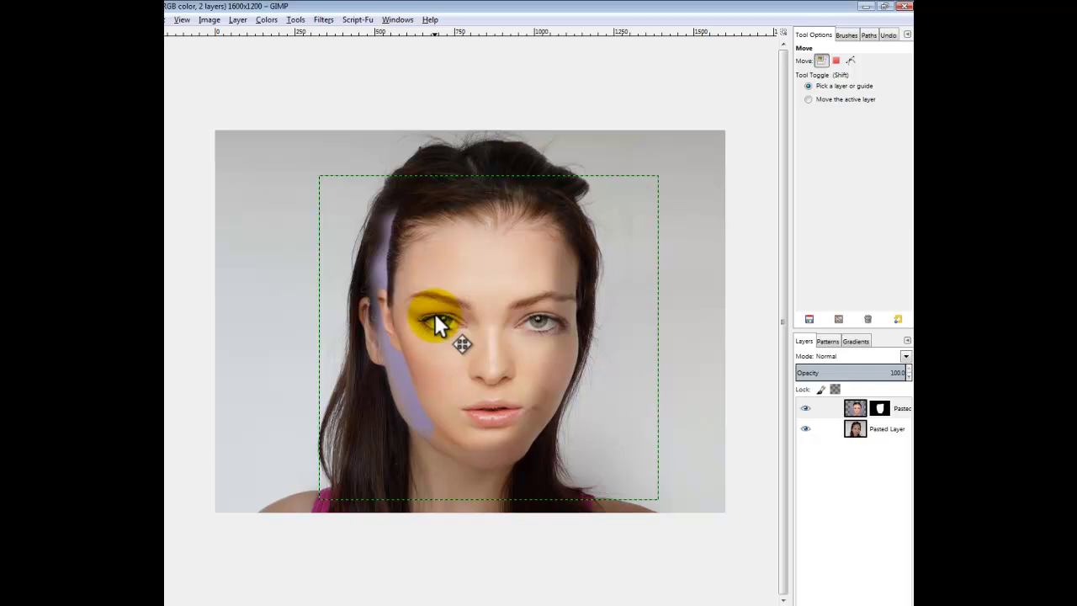
key(ctrl+z)
key(ctrl+z)
key(ctrl+z)
key(ctrl+z)
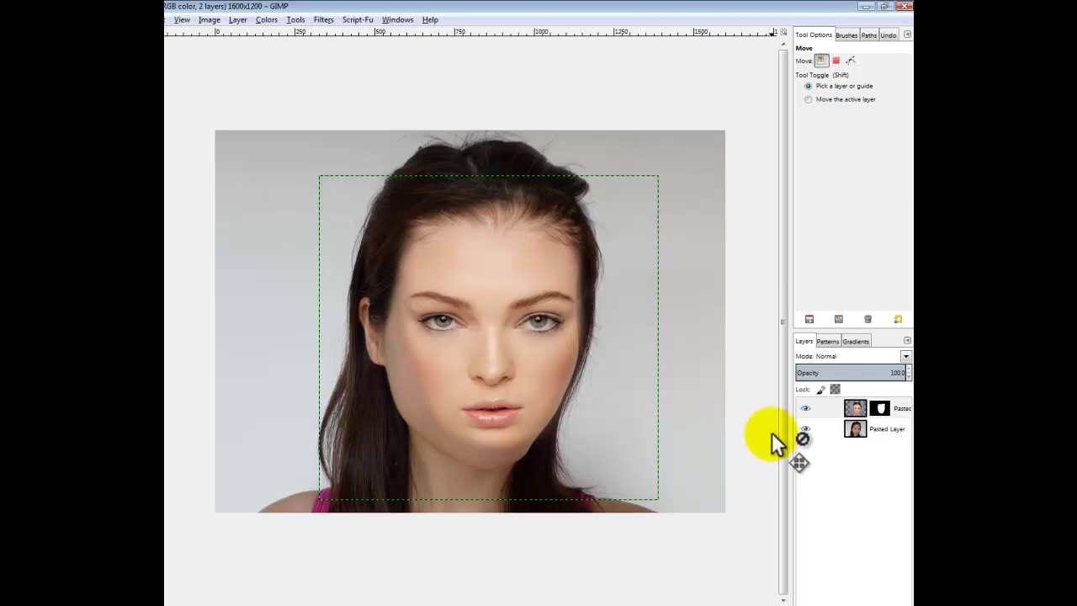
Hide the base portrait layer and merge the visible layers so the mask is applied to the cut-out face
click(806, 428)
click(804, 427)
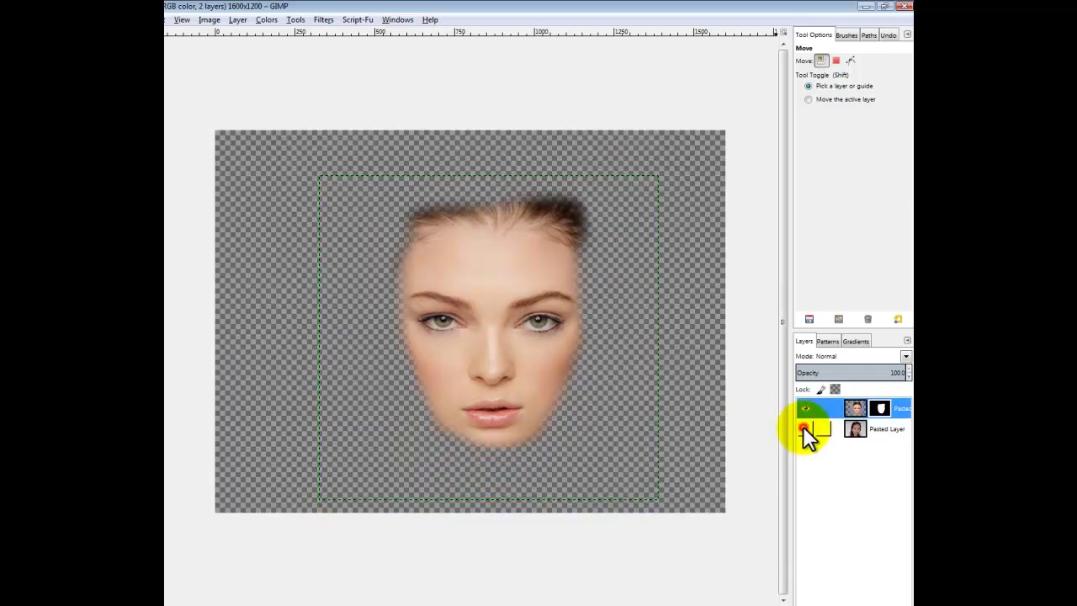
click(876, 423)
click(874, 410)
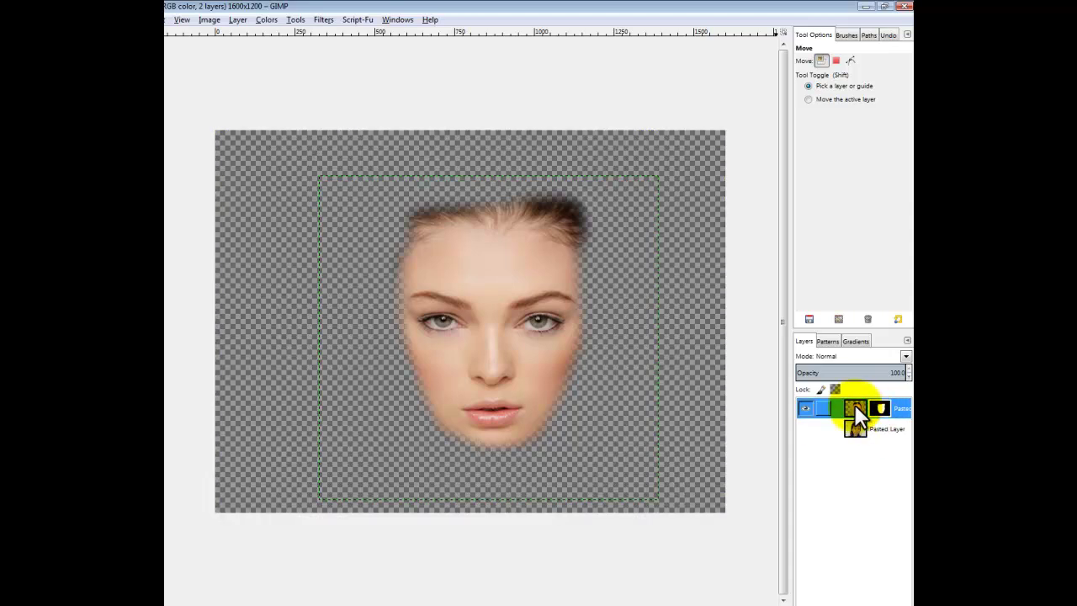
mouse_move(855, 408)
mouse_down()
mouse_move(653, 387)
mouse_move(760, 384)
mouse_move(865, 411)
mouse_move(850, 403)
mouse_up()
right_click(848, 399)
click(831, 387)
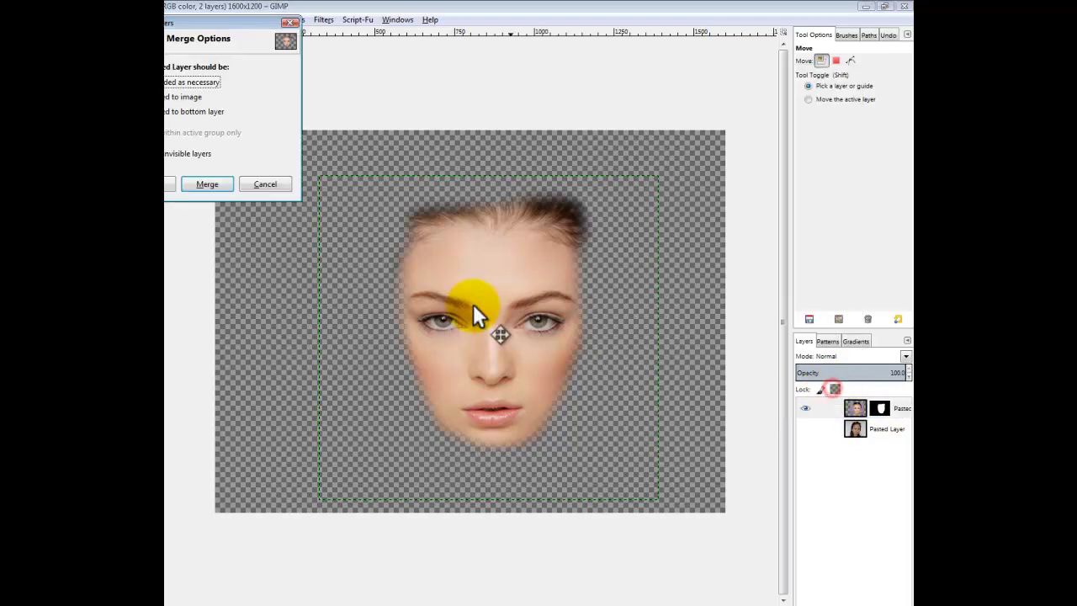
click(208, 183)
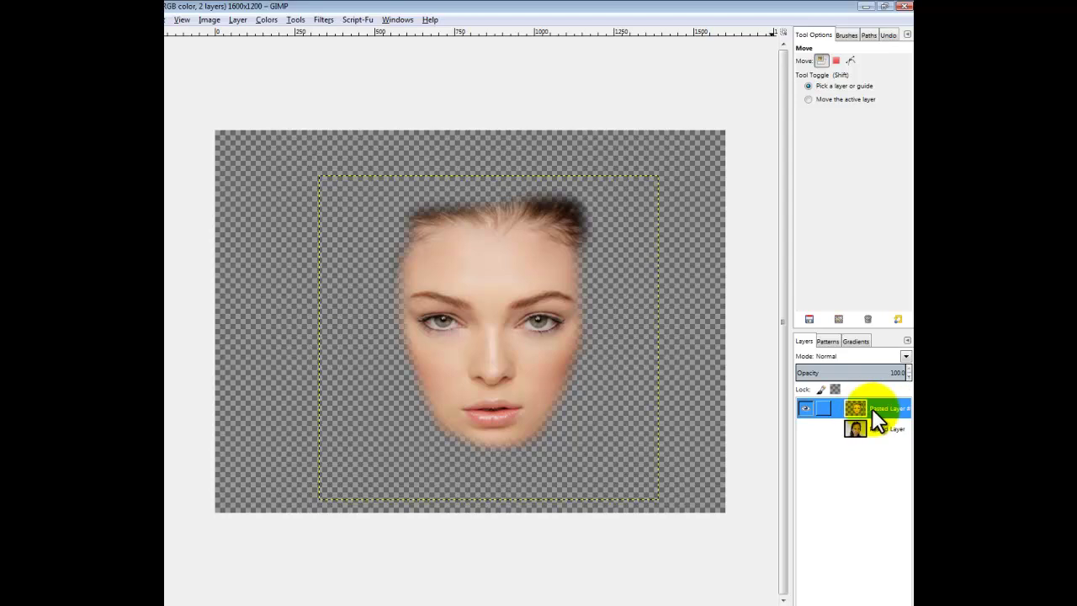
Show the base portrait layer again and compare the image with the cut-out face hidden and shown
click(806, 429)
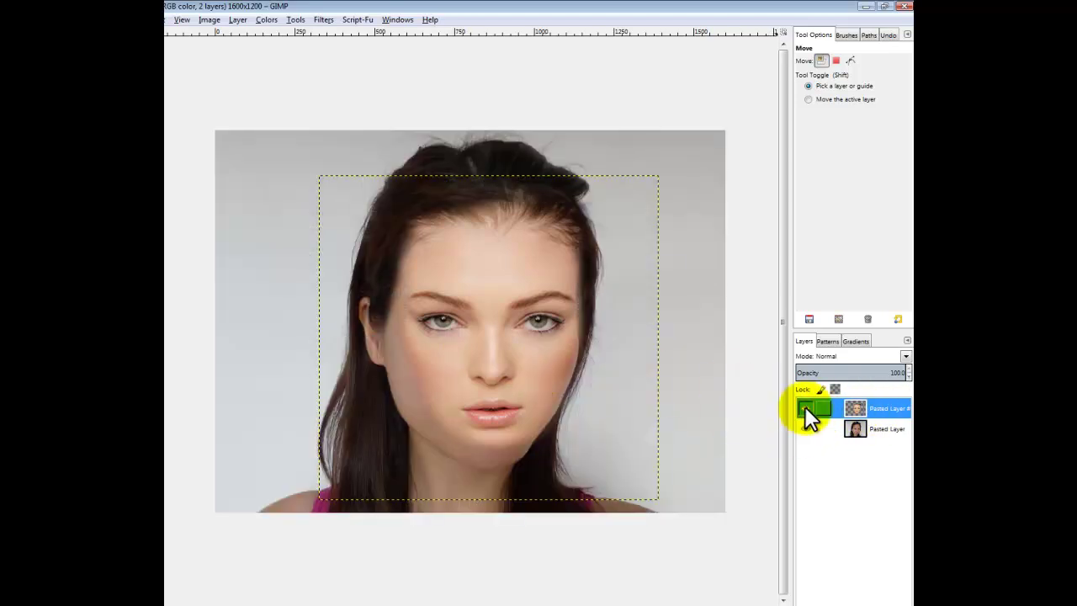
click(805, 407)
click(806, 407)
key(p)
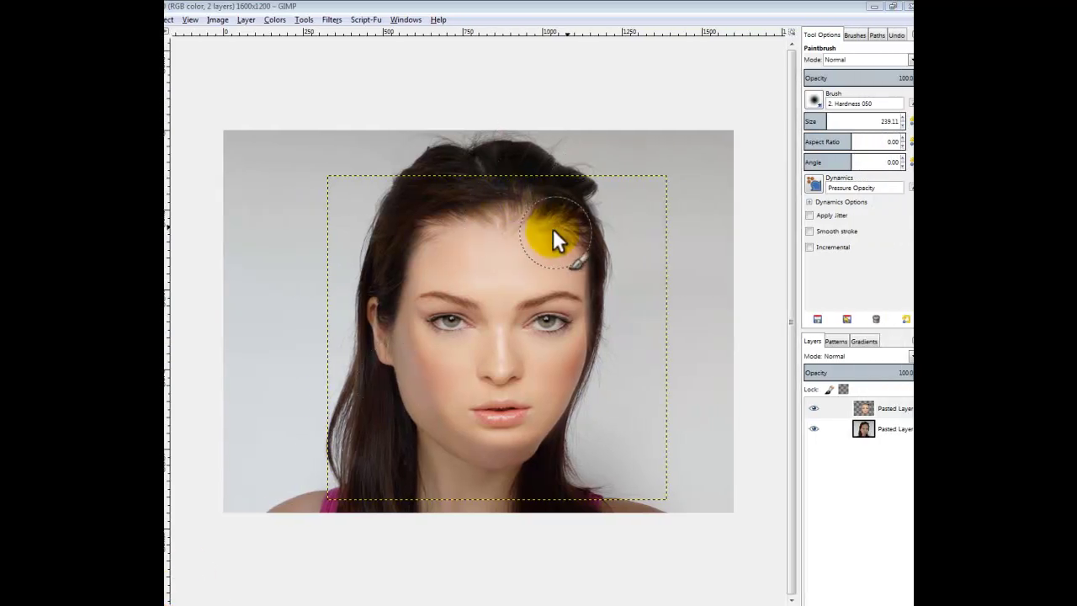
mouse_move(567, 218)
mouse_down()
mouse_move(462, 211)
mouse_move(404, 232)
mouse_move(446, 252)
mouse_move(557, 252)
mouse_up()
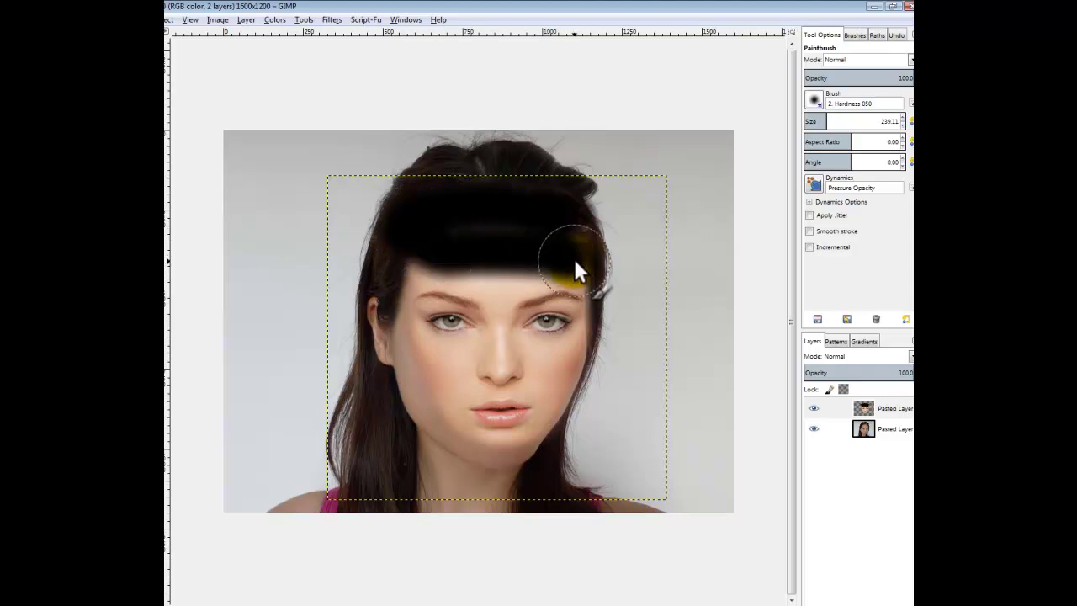
key(ctrl+z)
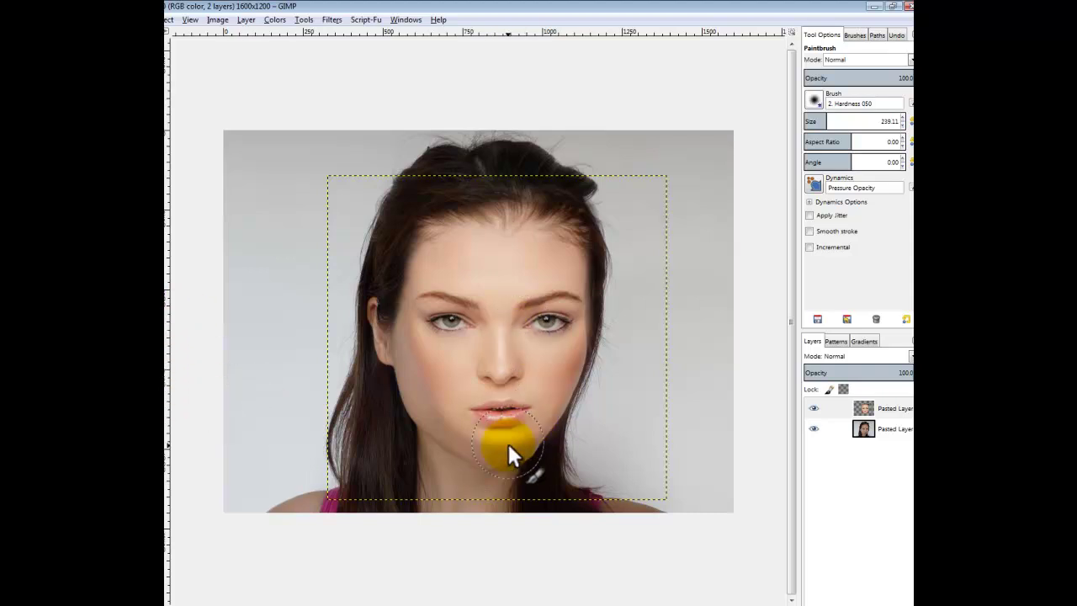
Darken the shadows of the cut-out face layer with Curves by shifting the black point slightly inward
click(871, 408)
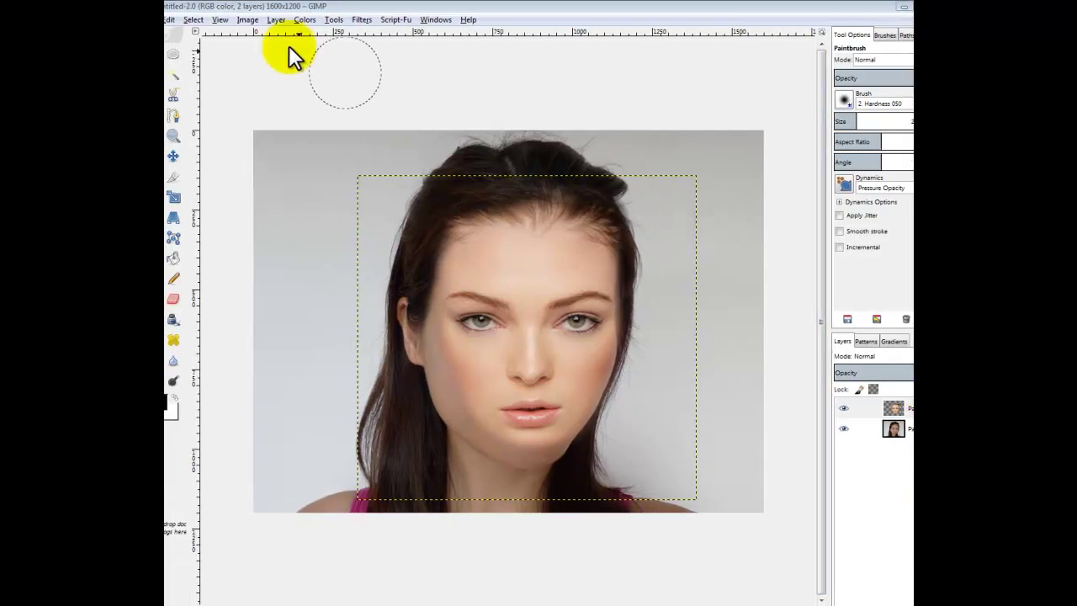
click(298, 19)
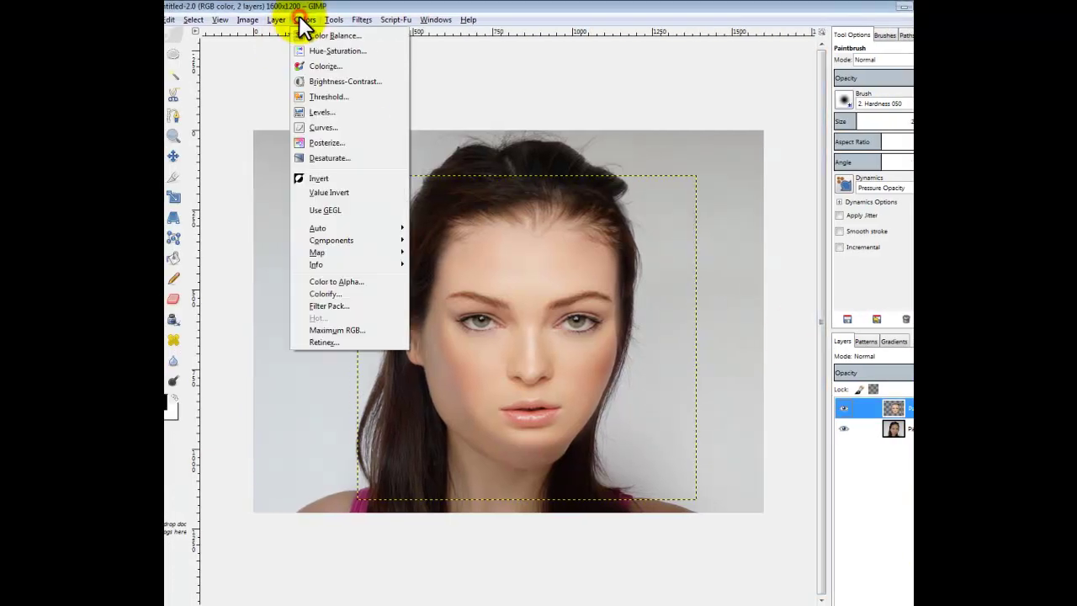
click(324, 127)
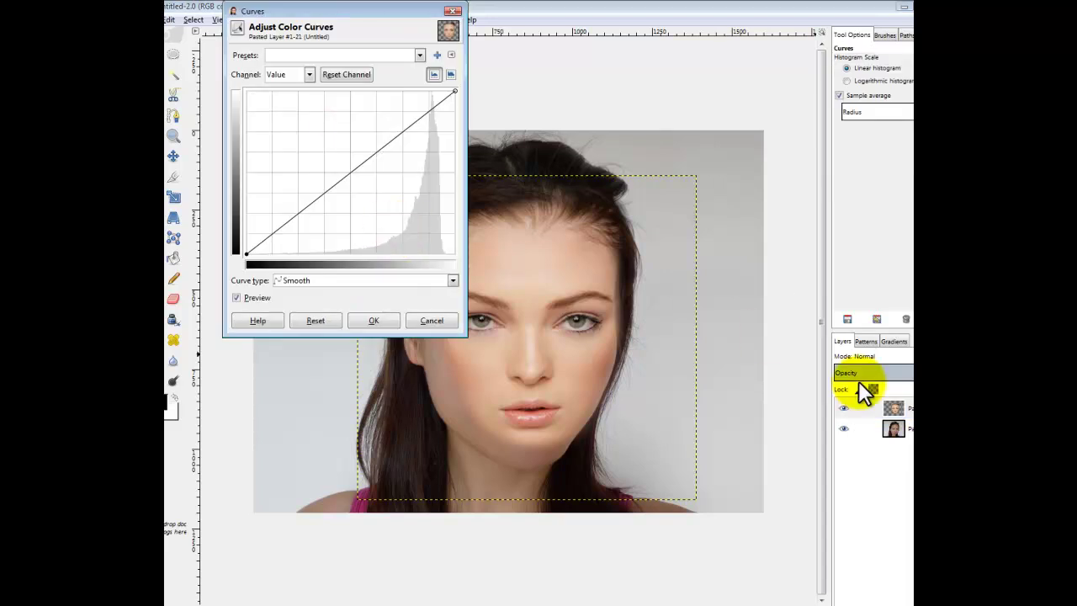
click(250, 253)
mouse_move(252, 251)
mouse_down()
mouse_move(286, 254)
mouse_move(264, 253)
mouse_up()
click(362, 321)
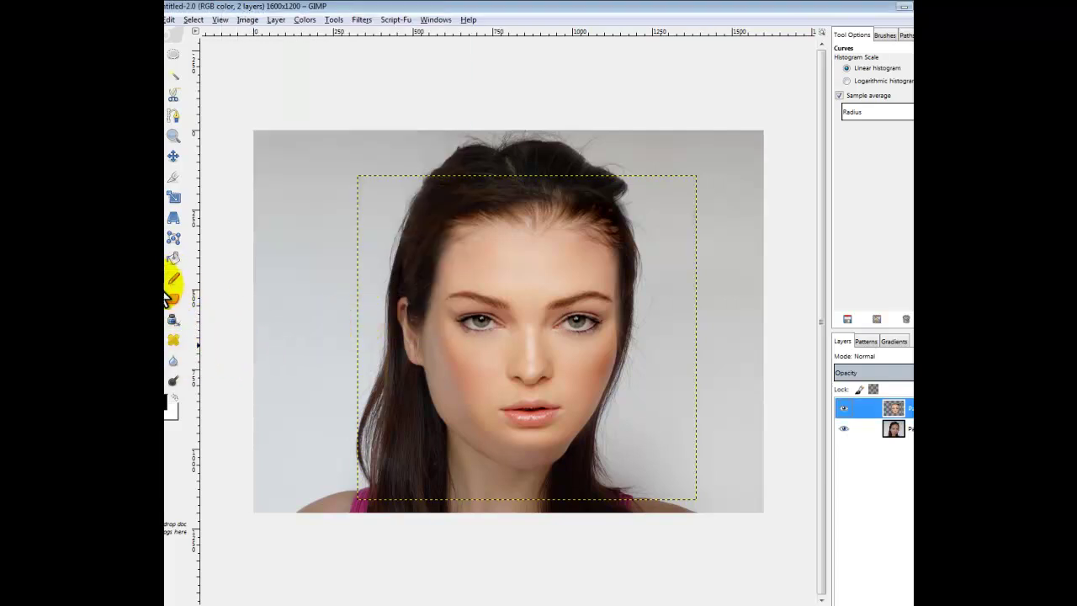
Try to heal the cheek edge beside the ear with a brush size of 97.92, sampling skin from the cheek
click(177, 342)
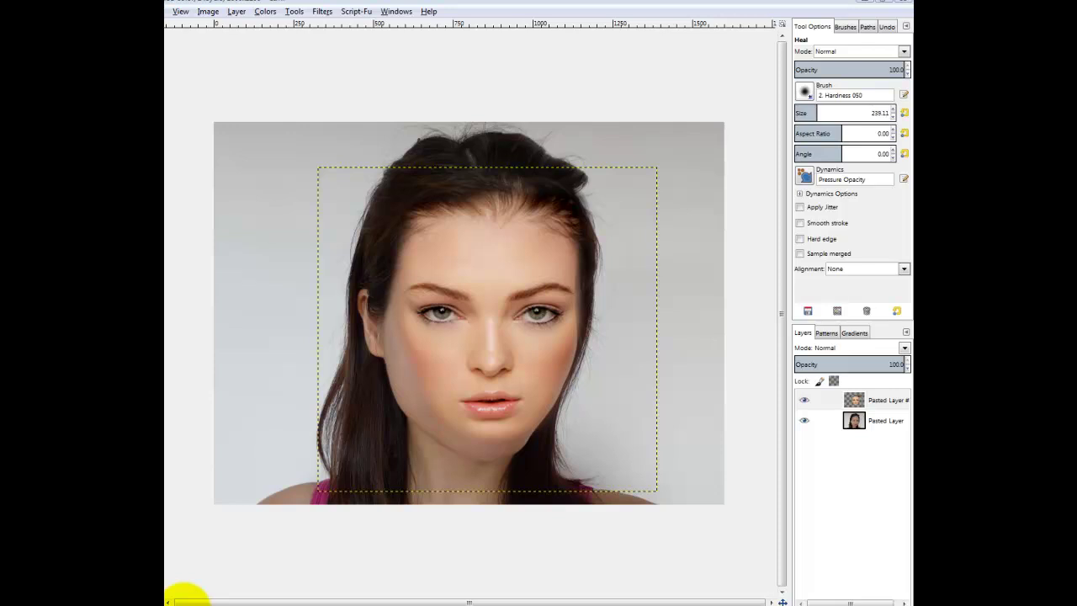
mouse_move(805, 113)
mouse_down()
mouse_move(675, 113)
mouse_move(350, 322)
mouse_move(389, 355)
mouse_move(389, 382)
mouse_up()
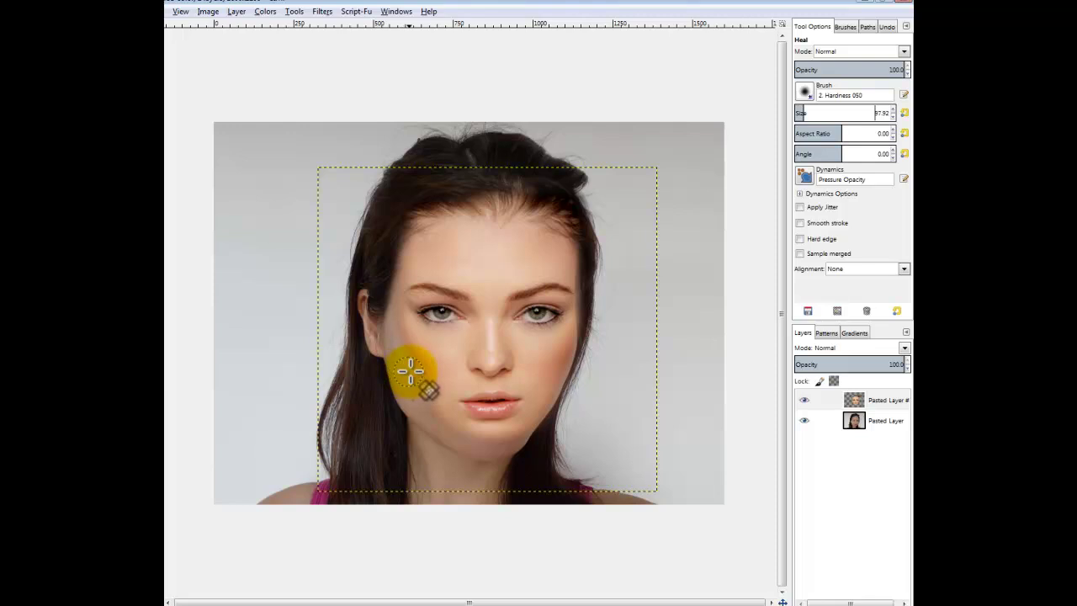
ctrl+click(446, 350)
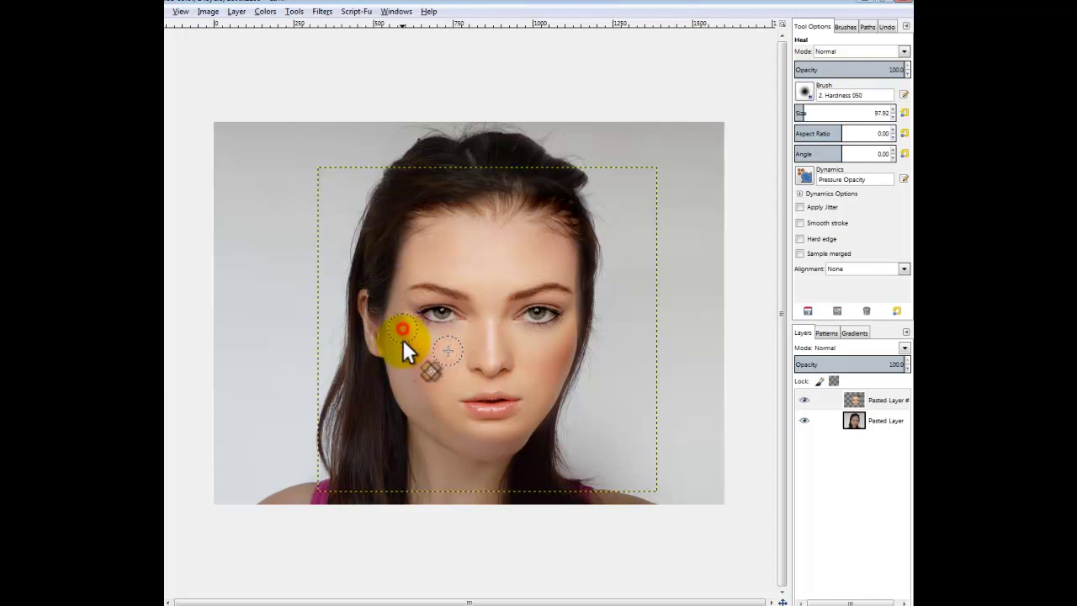
Flatten the image so the cut-out face and the base portrait form a single layer
right_click(859, 399)
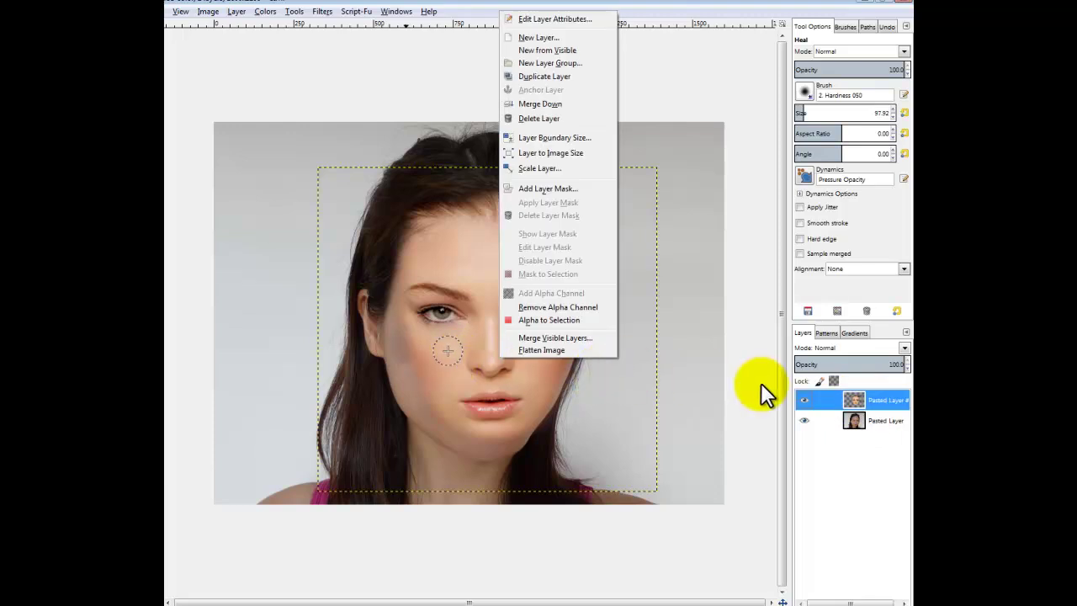
click(844, 463)
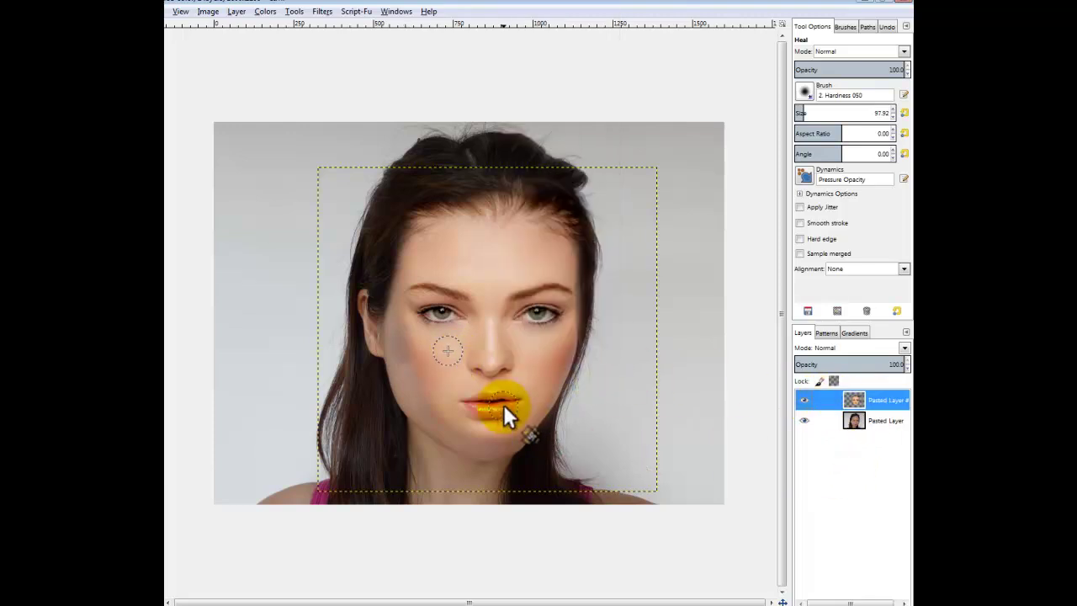
right_click(862, 397)
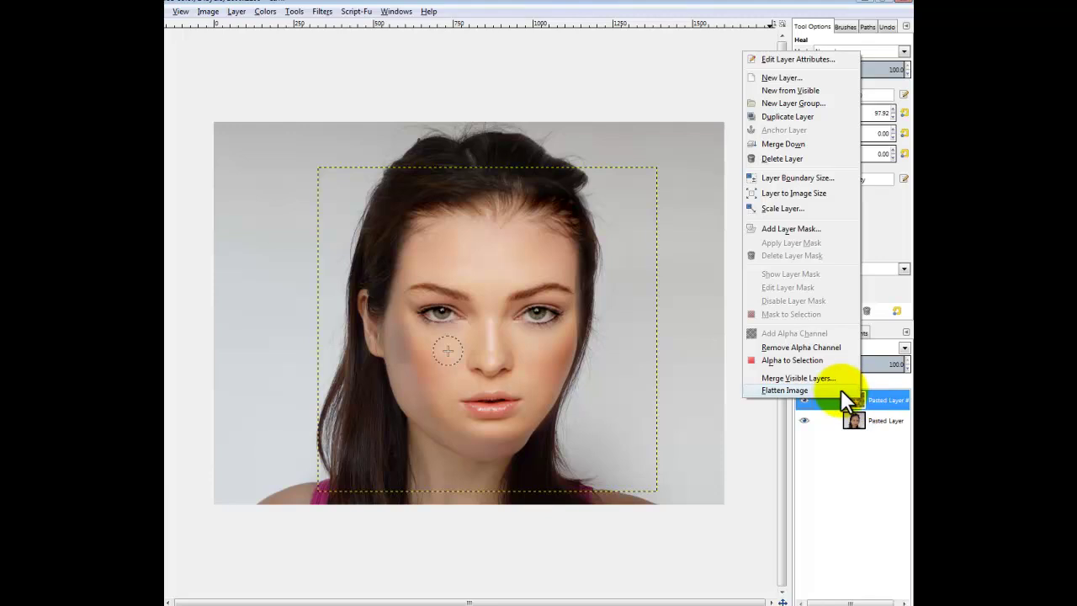
click(826, 389)
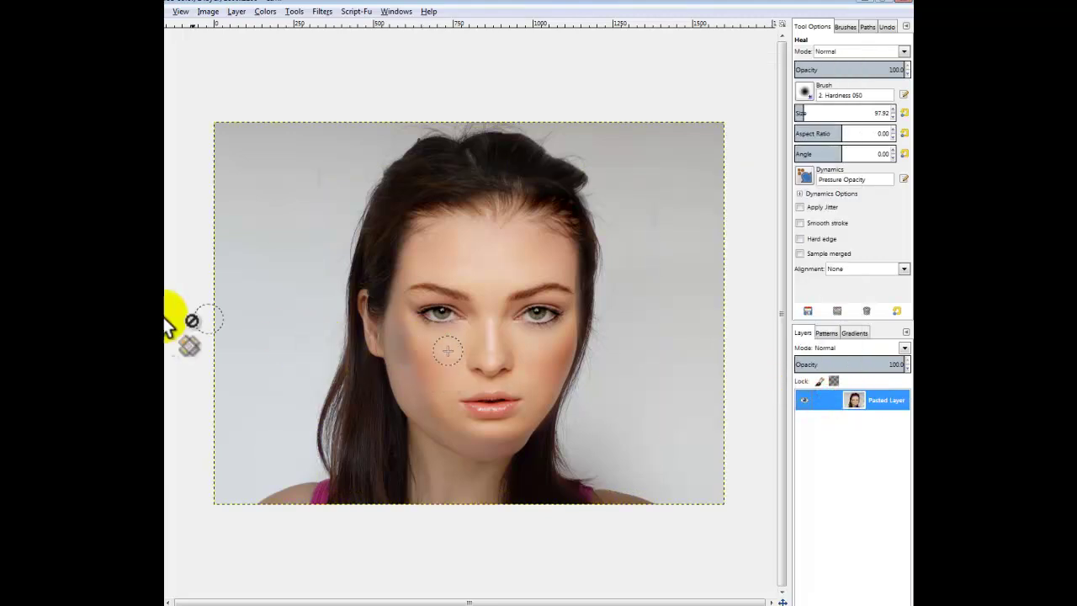
Heal the seams along the cheek and jawline with a 60.62 Hardness 050 brush, sampling clean skin below the eye
key(n)
key(h)
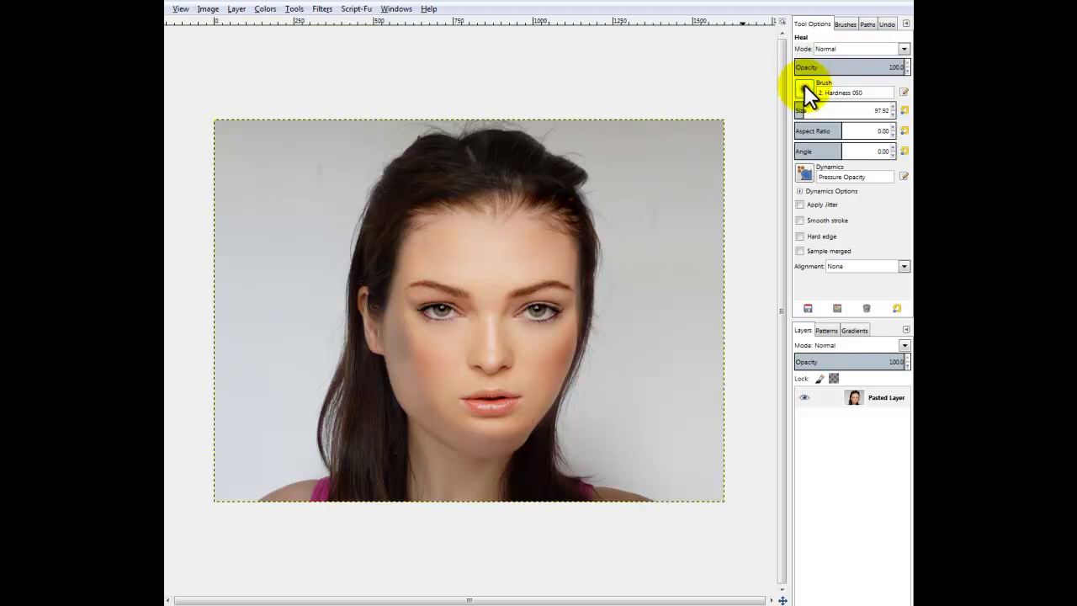
click(805, 88)
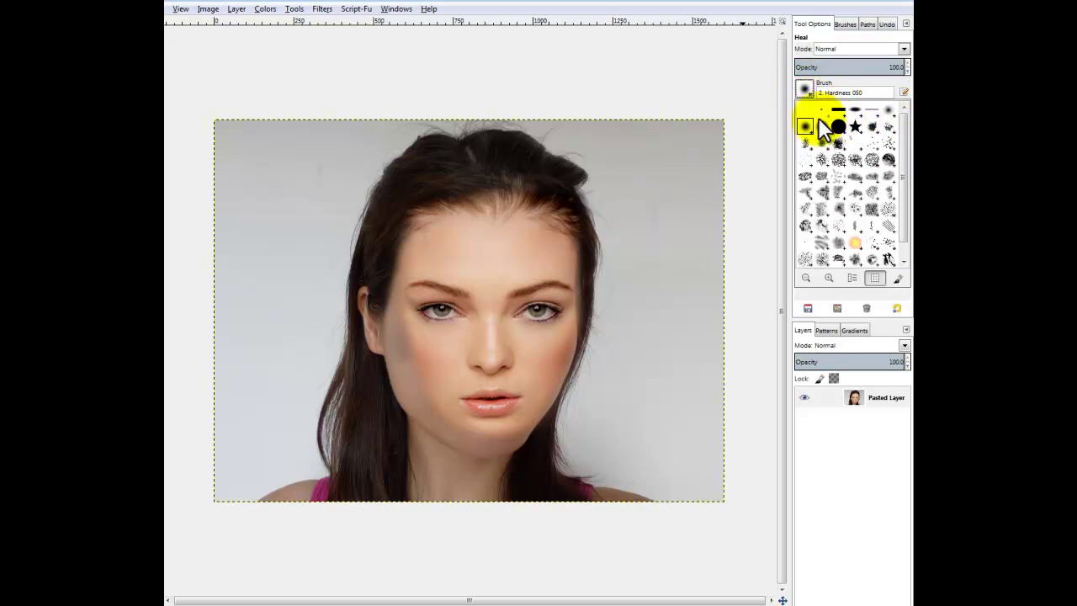
click(788, 120)
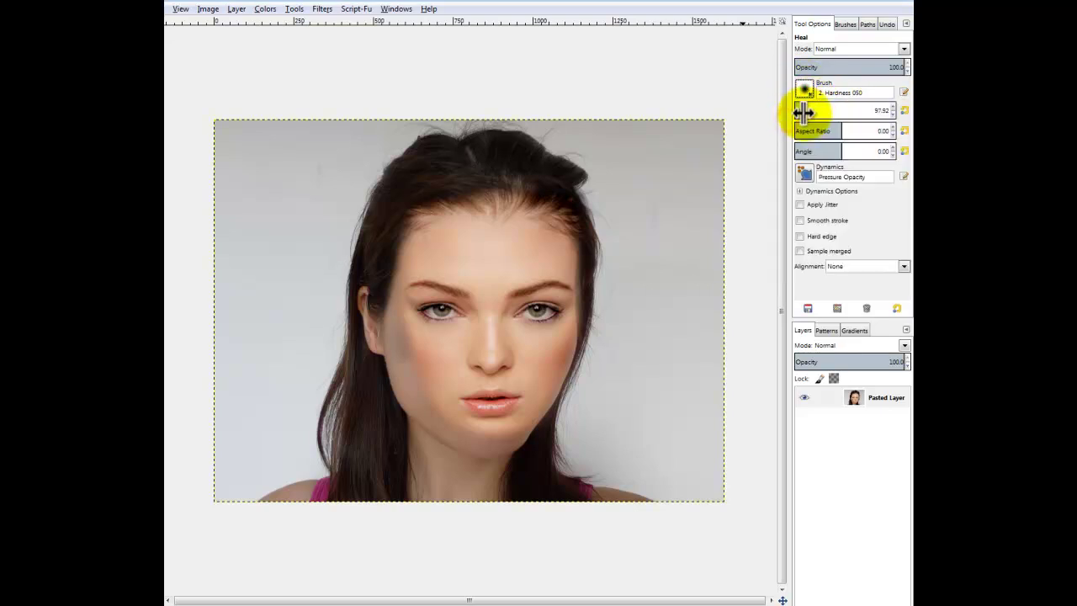
drag(791, 113, 774, 110)
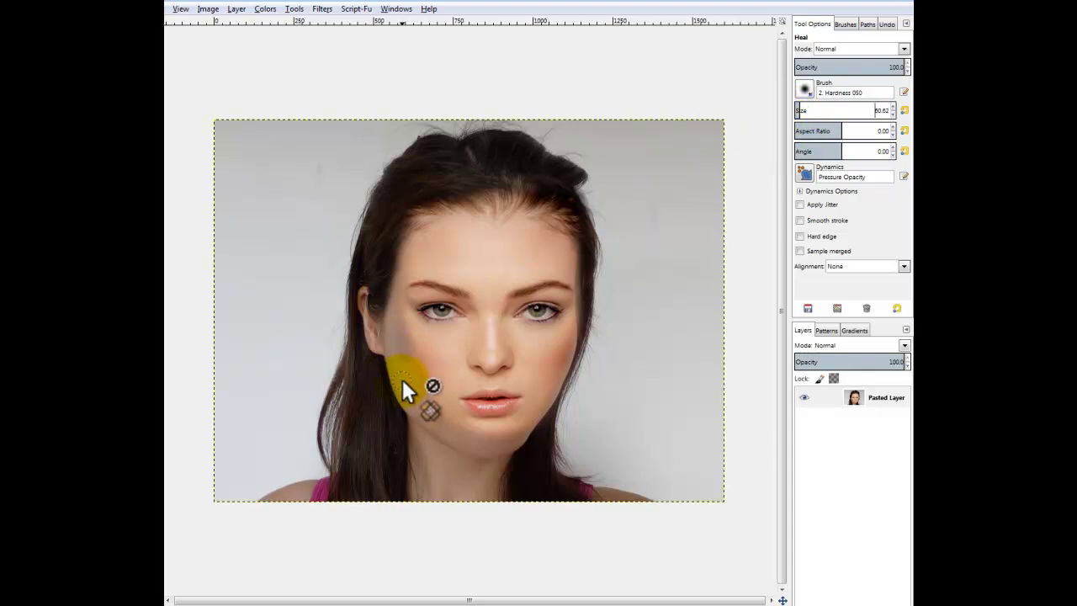
ctrl+click(444, 341)
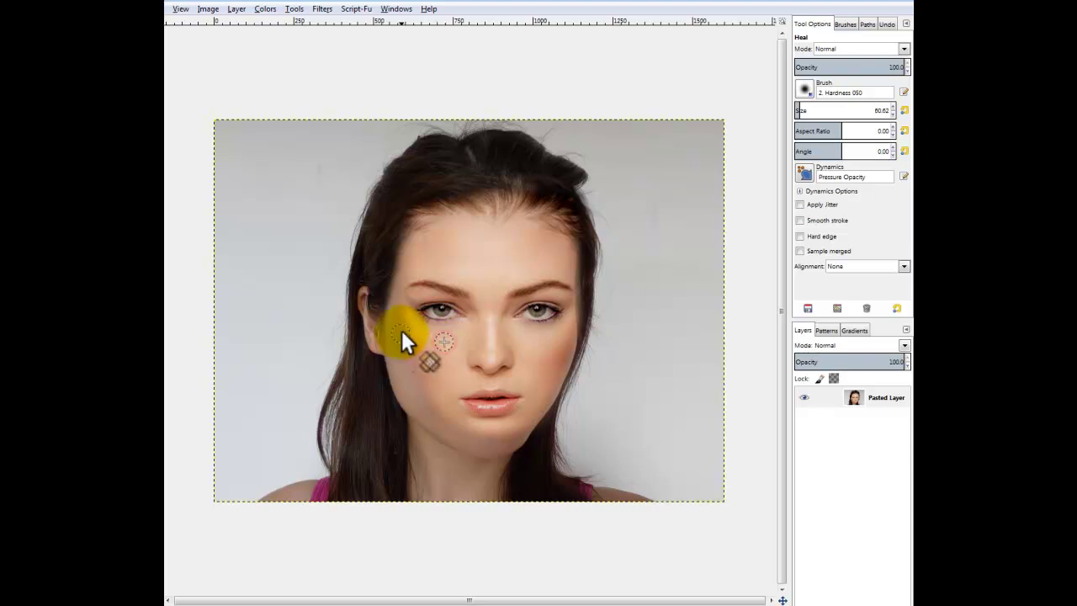
mouse_move(399, 318)
mouse_down()
mouse_move(423, 348)
mouse_move(442, 416)
mouse_move(405, 360)
mouse_move(403, 323)
mouse_up()
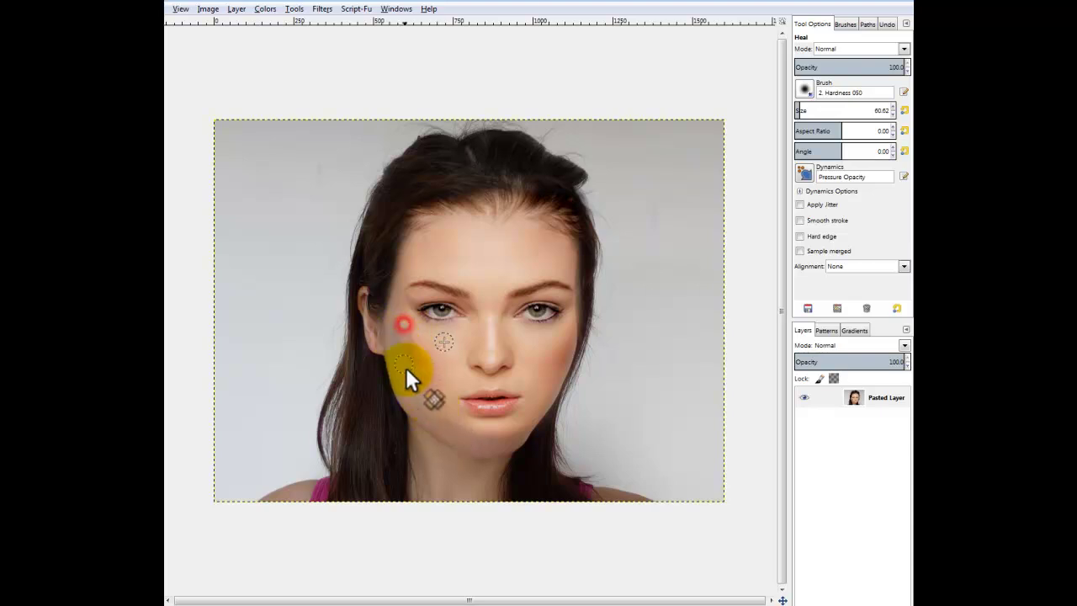
mouse_move(522, 428)
mouse_down()
mouse_move(474, 429)
mouse_move(468, 469)
mouse_up()
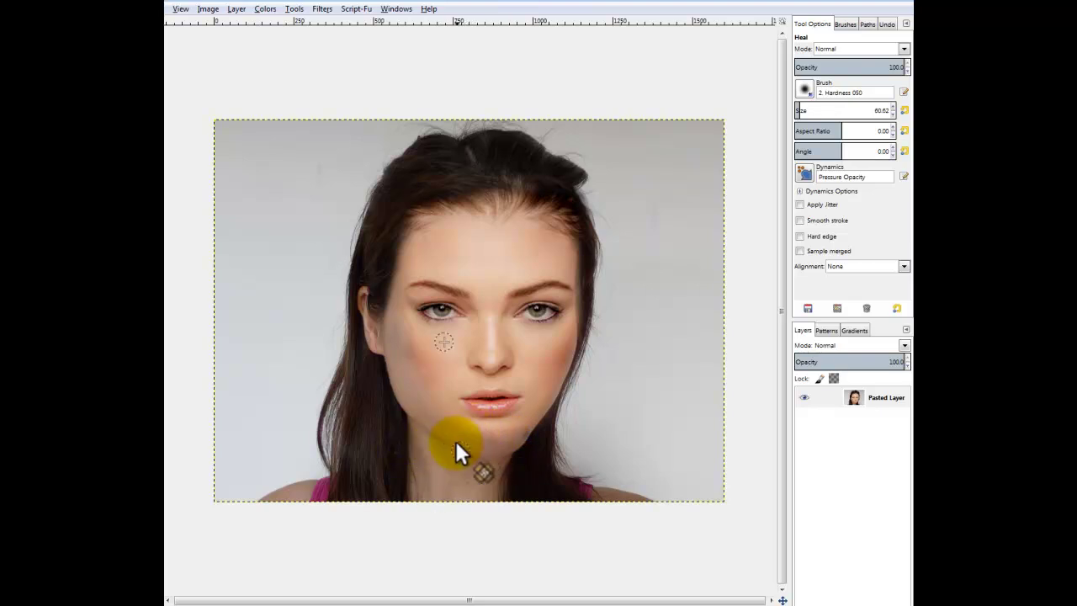
mouse_move(406, 355)
mouse_down()
mouse_move(393, 321)
mouse_move(392, 348)
mouse_move(395, 310)
mouse_move(406, 342)
mouse_move(199, 297)
mouse_move(244, 262)
mouse_up()
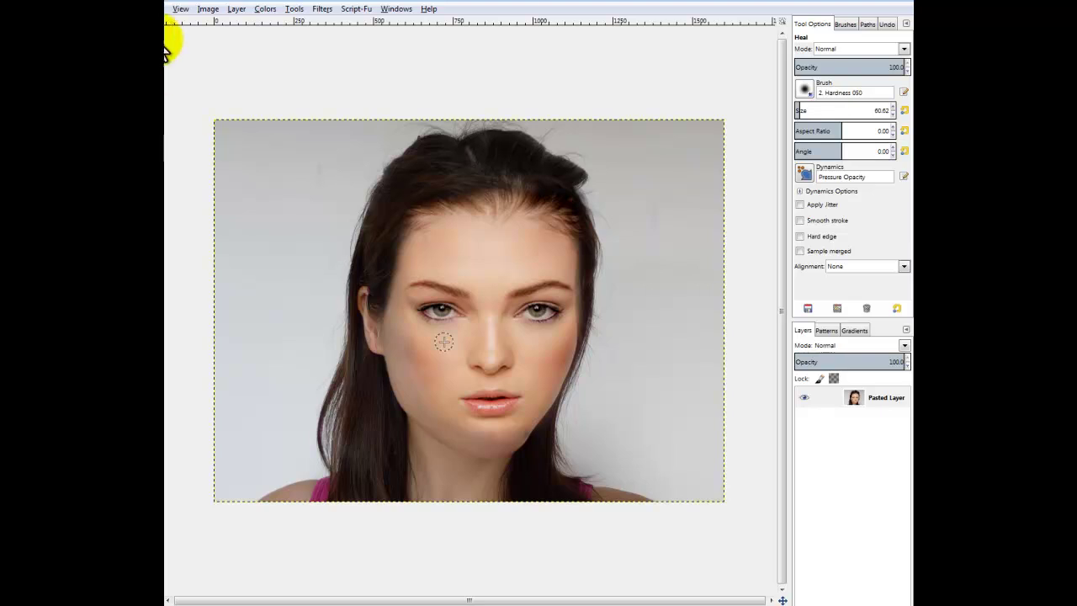
Pick the skin tone from the cheek near the ear as the foreground color
click(228, 3)
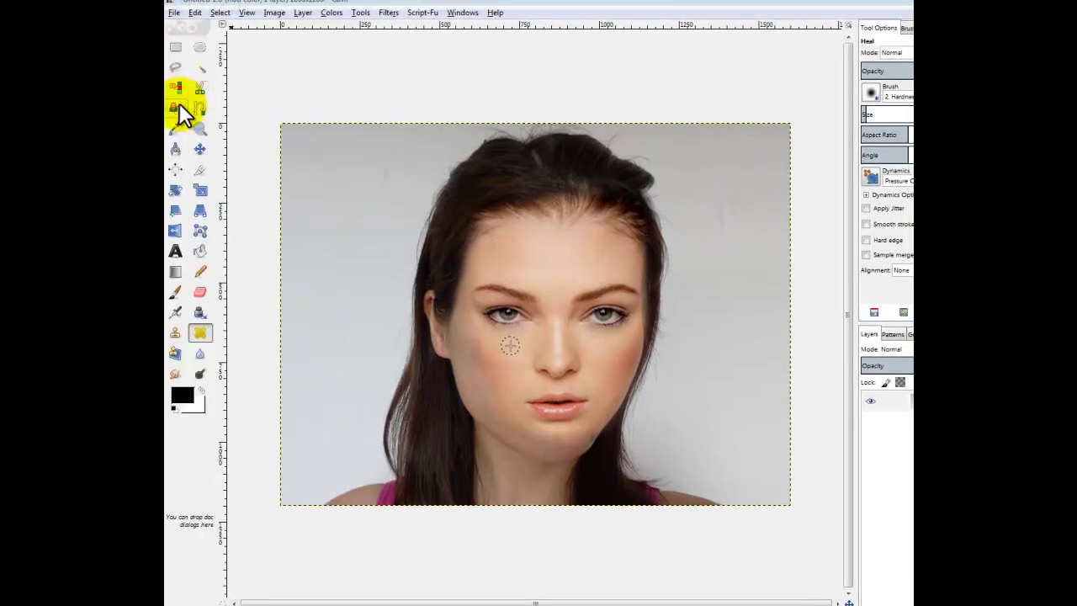
click(172, 124)
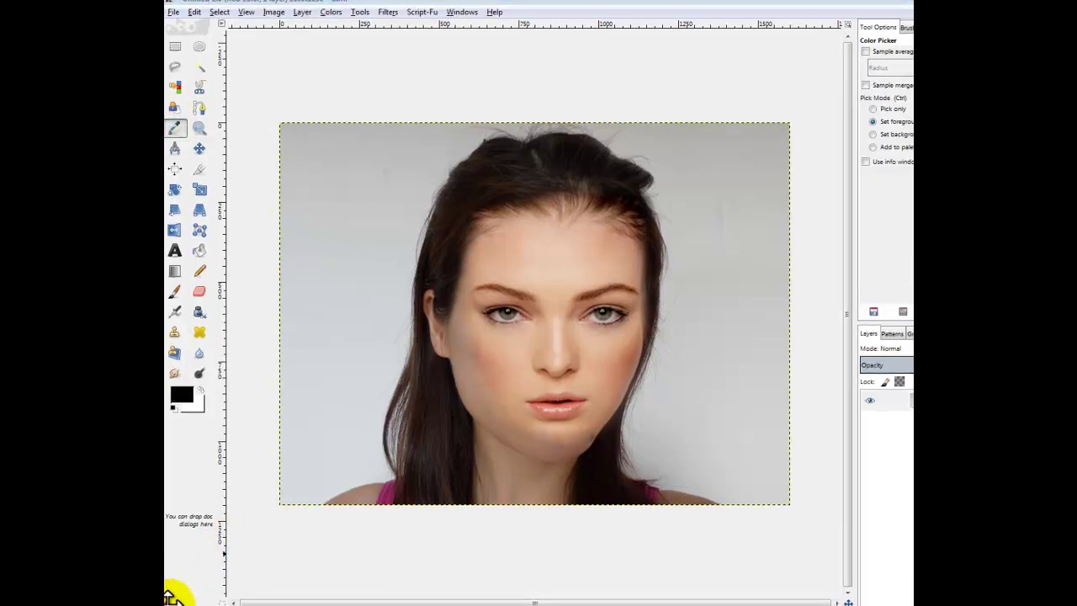
click(494, 354)
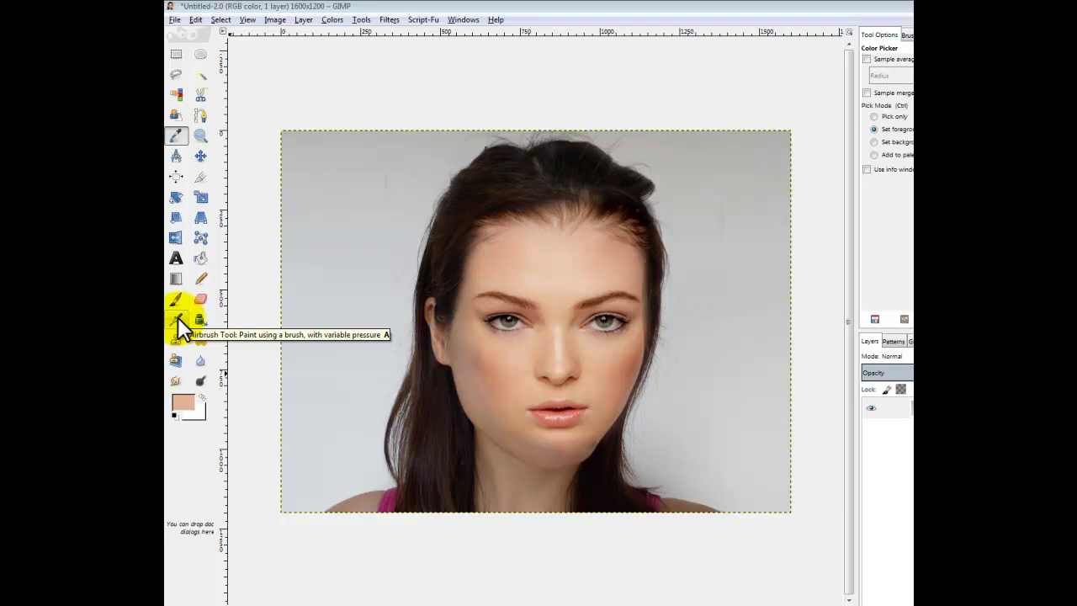
Switch to the Airbrush and add a transparent 1600 × 1200 px layer above the portrait
click(177, 316)
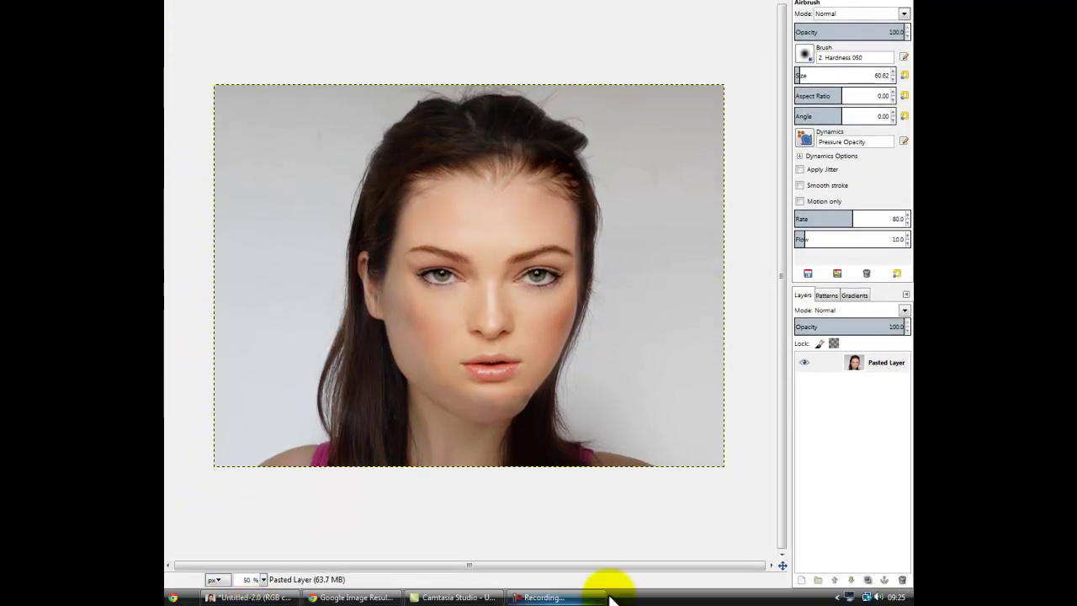
click(801, 580)
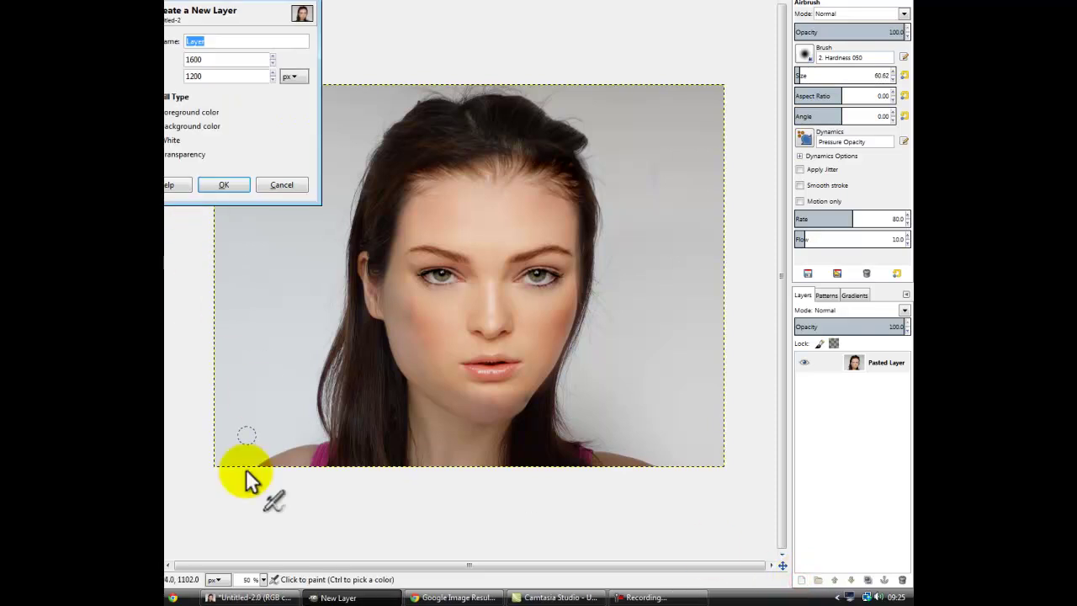
drag(243, 9, 353, 133)
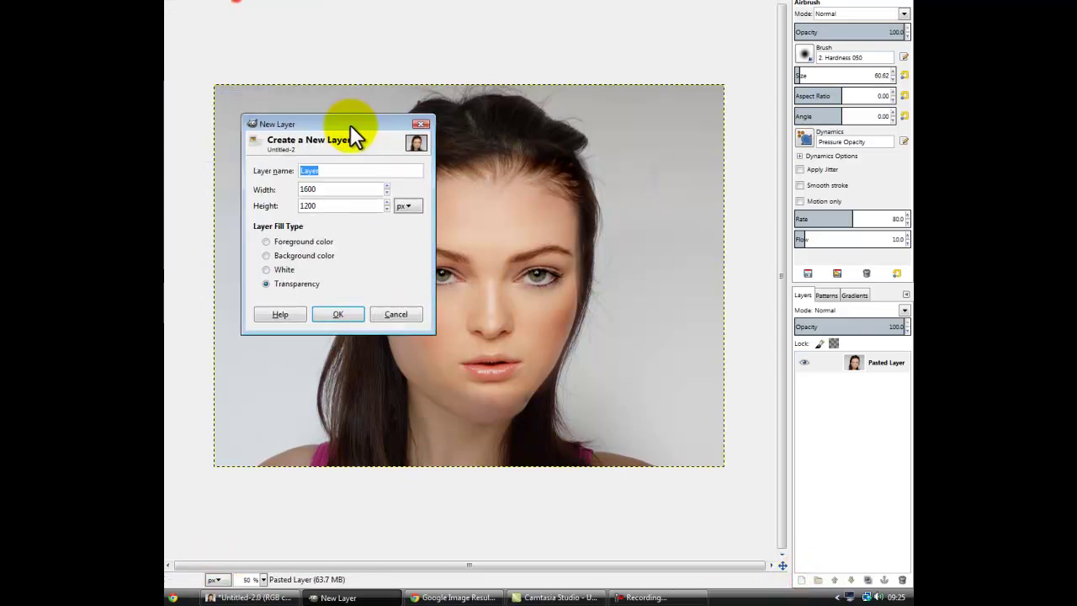
click(345, 317)
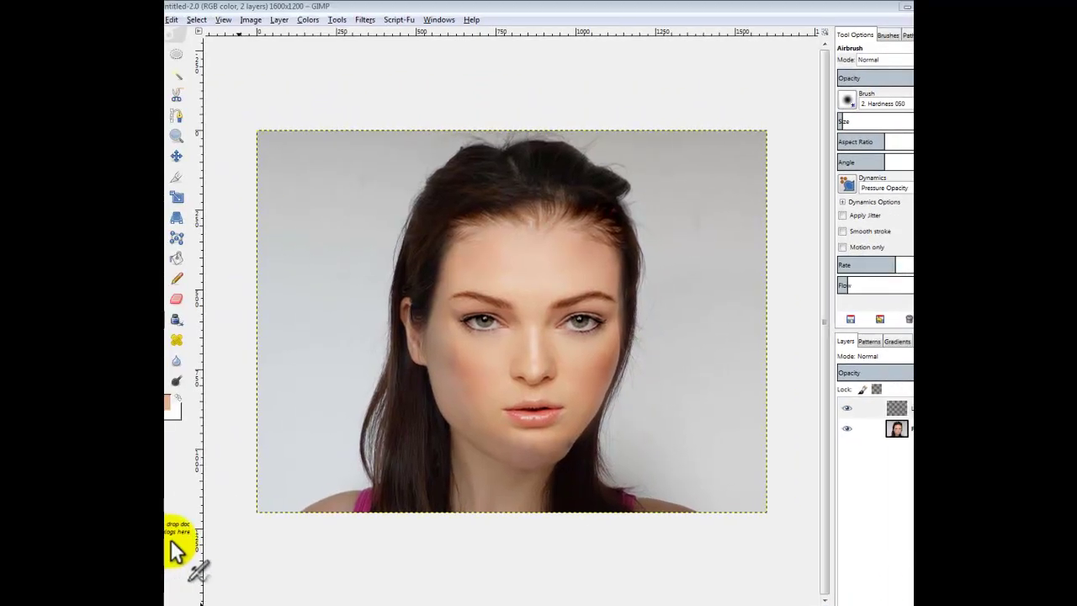
Airbrush the sampled skin tone over the cheek beside the ear with an enlarged brush to even out the shading
click(445, 322)
drag(443, 322, 468, 388)
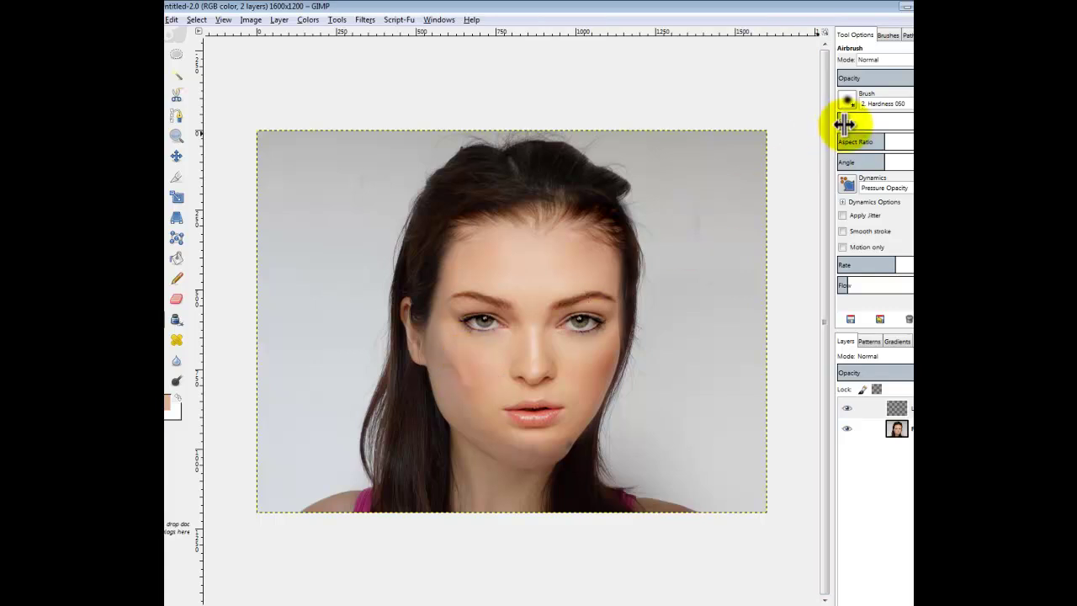
drag(457, 354, 472, 385)
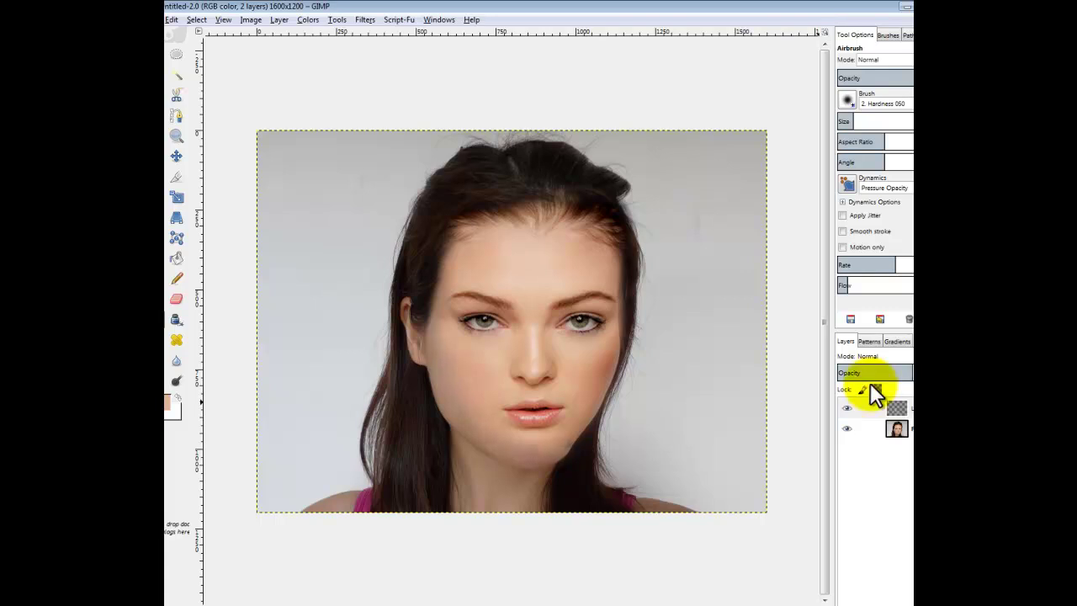
mouse_move(452, 349)
mouse_down()
mouse_move(488, 401)
mouse_move(448, 369)
mouse_up()
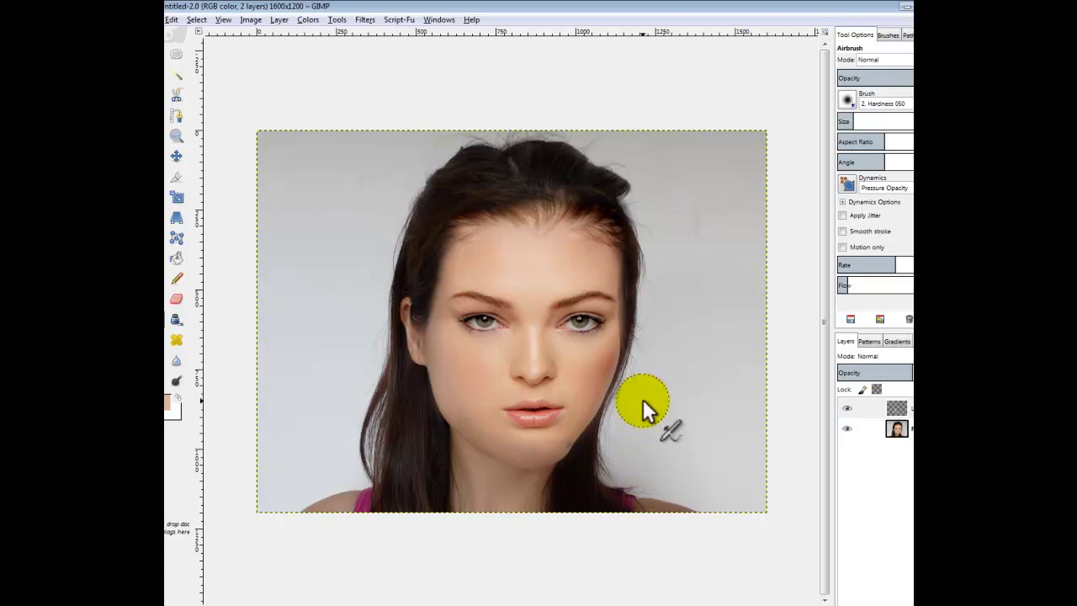
Undo the latest airbrush edits, going back to the single-layer portrait
key(ctrl+z)
key(ctrl+z)
key(ctrl+z)
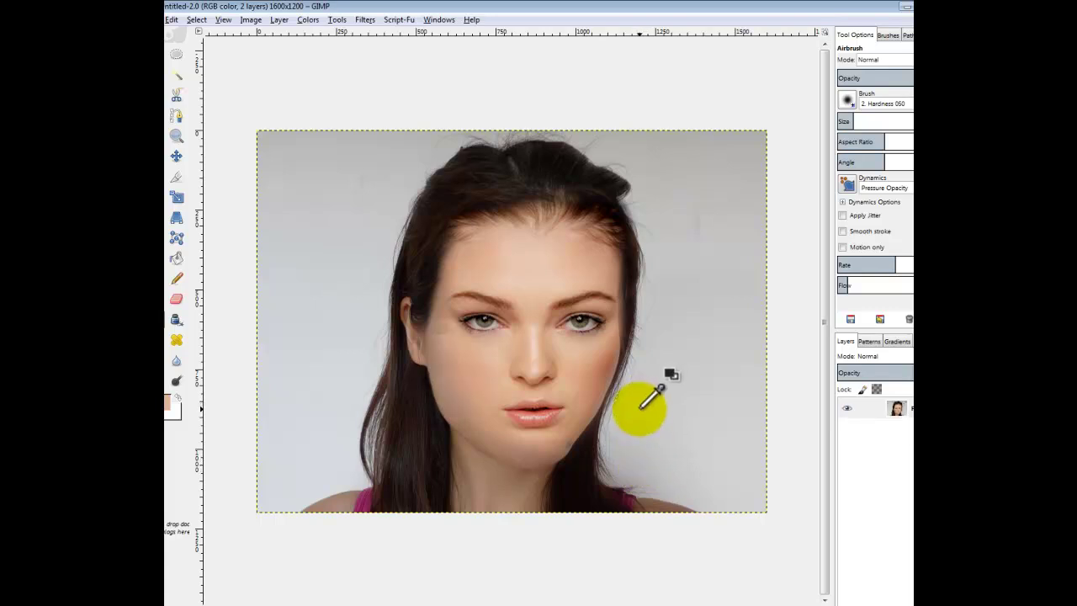